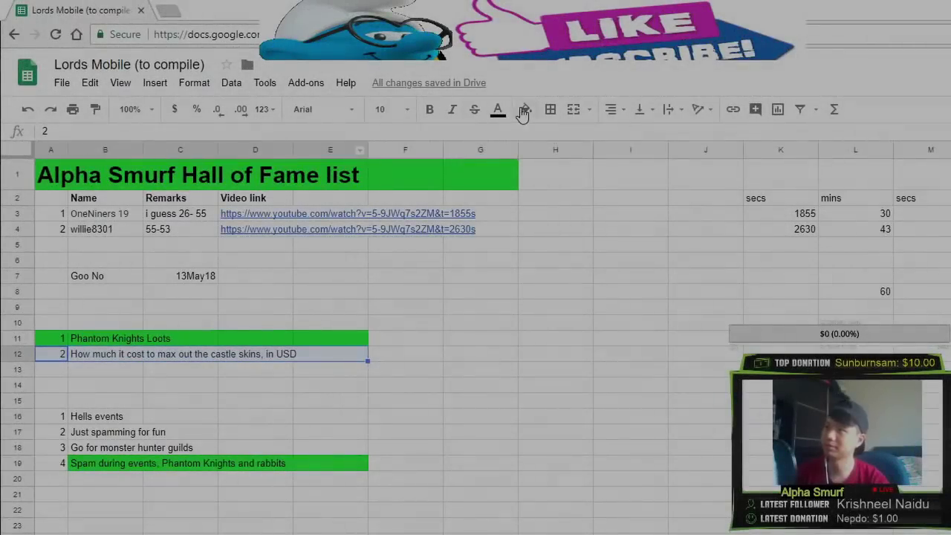
Fill the row 12 entry about the cost of maxing out the castle skins with green, across columns A to E
{"action": "left_click", "coordinate": [526, 110]}
{"action": "left_click", "coordinate": [585, 174]}
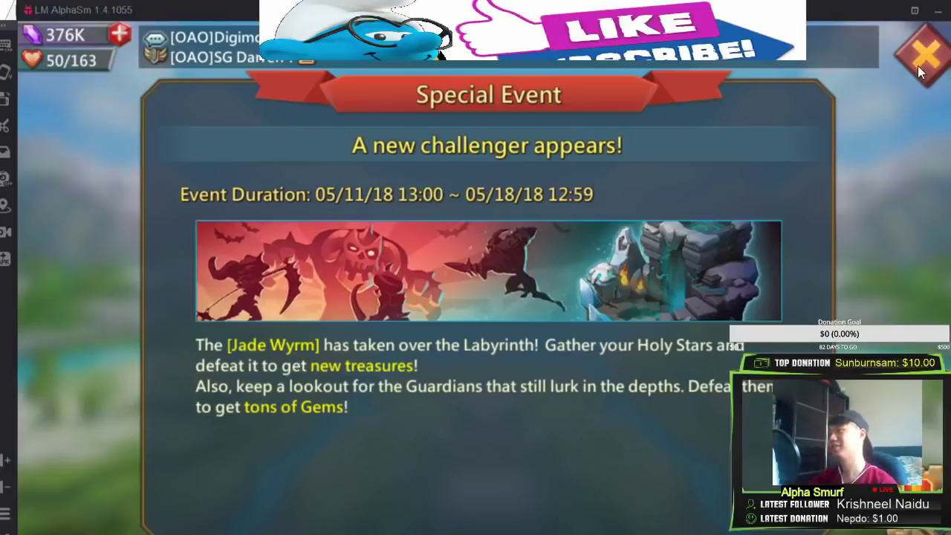
In Lords Mobile, leave the Special Event notice and inspect the Cloud Villa star boosts and the Cirque du Sourire castle skin
{"action": "left_click", "coordinate": [921, 55]}
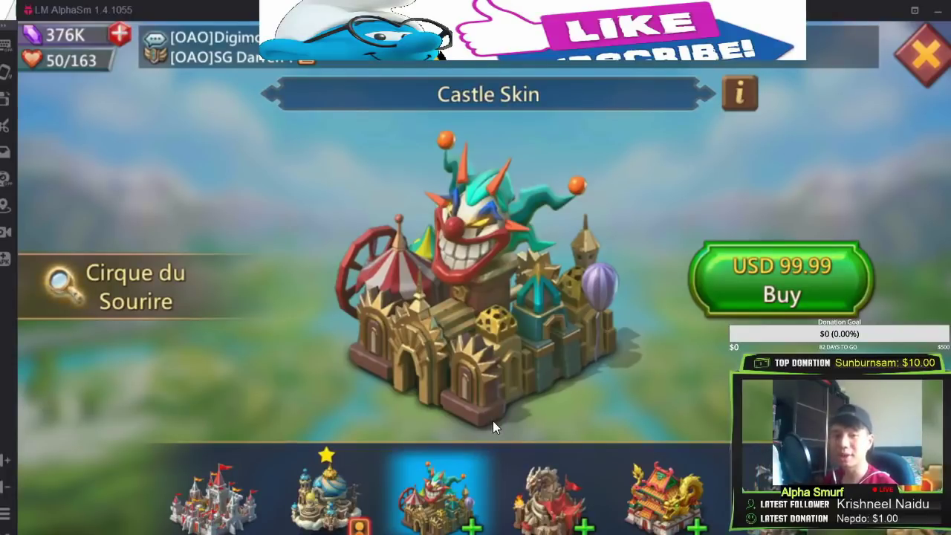
{"action": "left_click", "coordinate": [331, 486]}
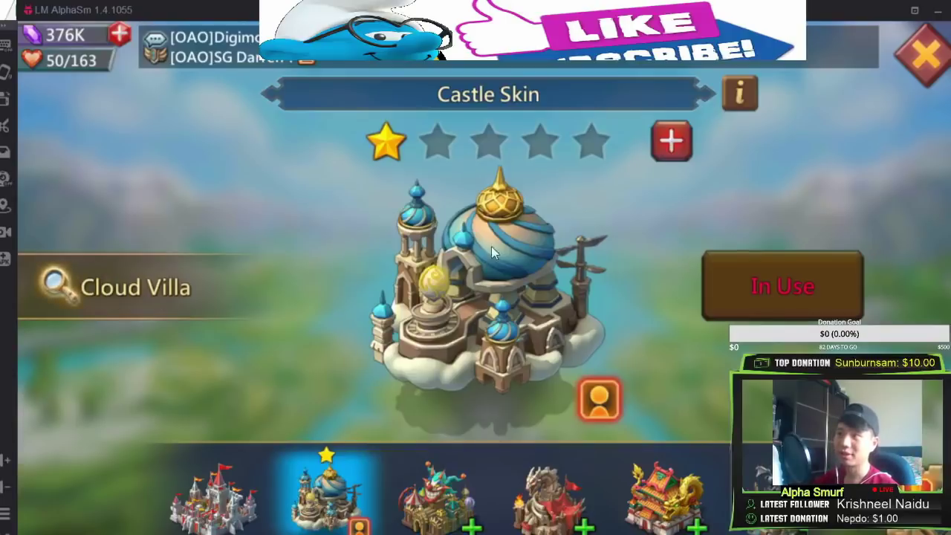
{"action": "left_click", "coordinate": [597, 142]}
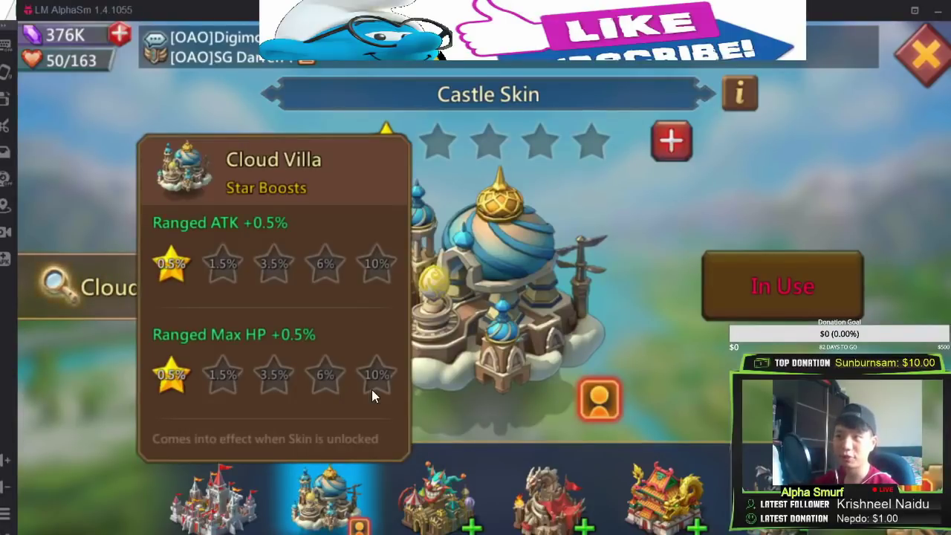
{"action": "left_click", "coordinate": [438, 494]}
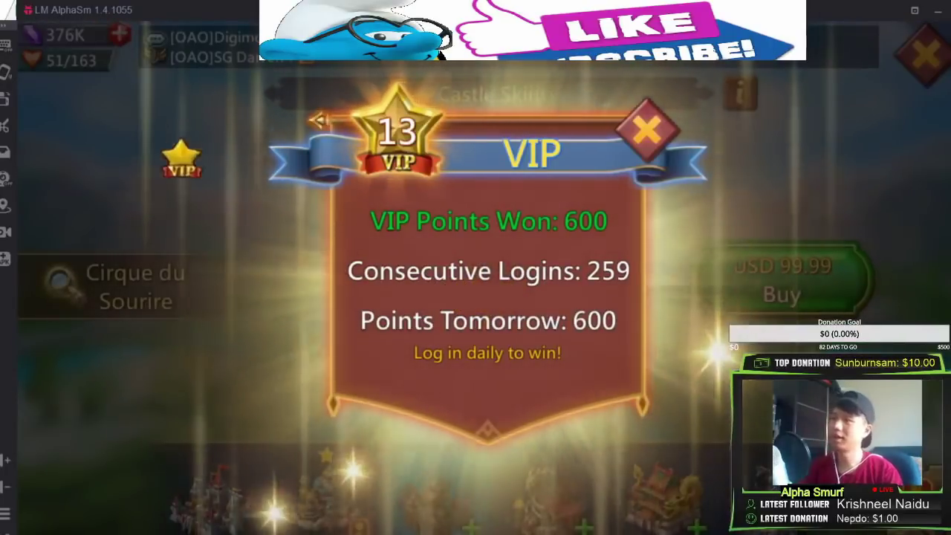
{"action": "left_click", "coordinate": [363, 452]}
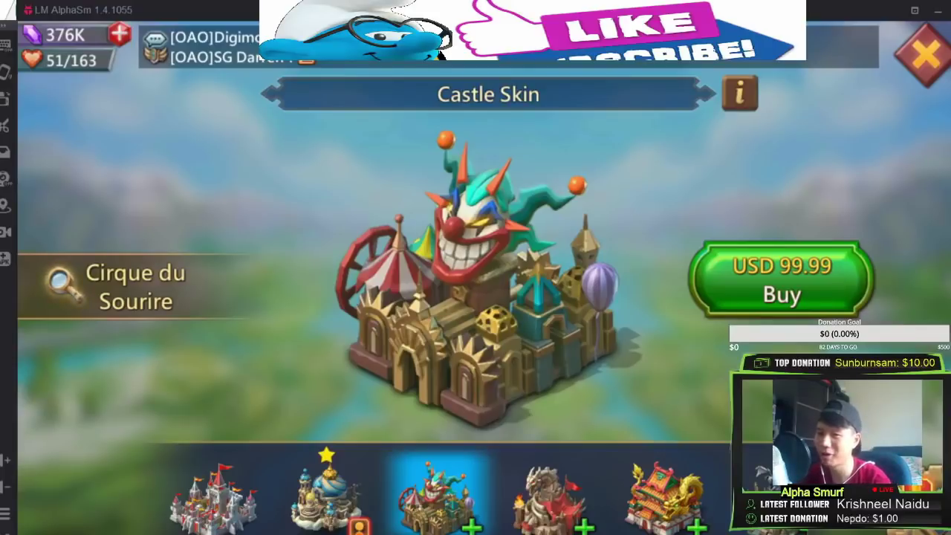
Switch back to the spreadsheet and review the two Hall of Fame names and the first entry's remarks
{"action": "key", "text": "alt+Tab"}
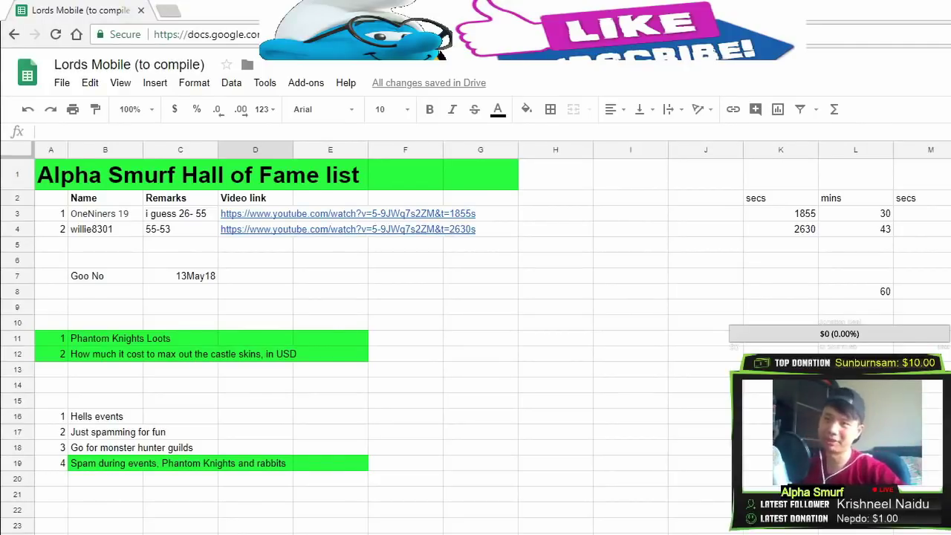
{"action": "left_click", "coordinate": [101, 218]}
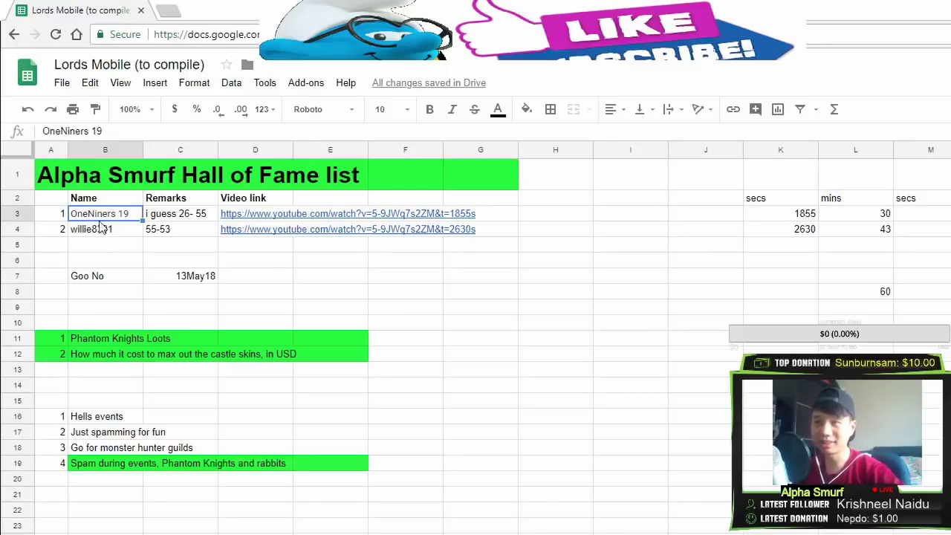
{"action": "left_click", "coordinate": [111, 234]}
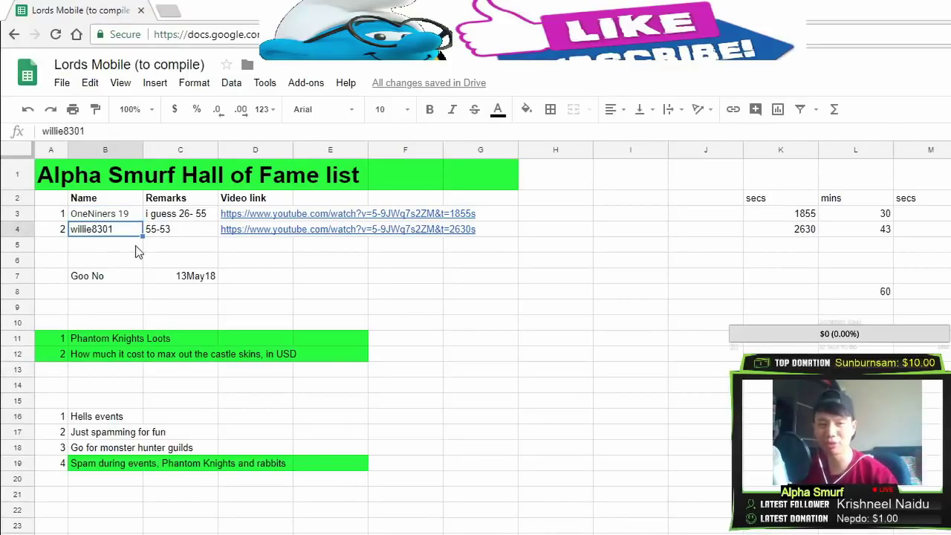
{"action": "left_click", "coordinate": [185, 216]}
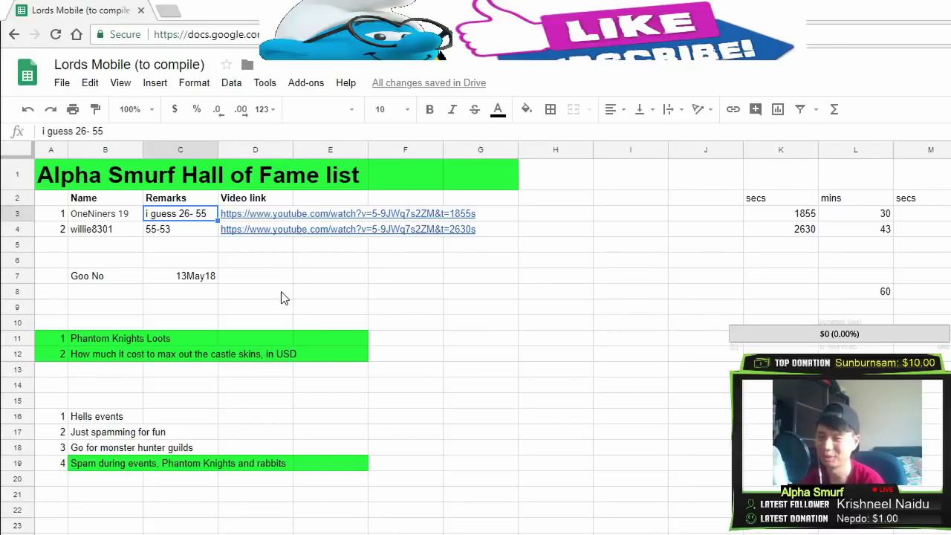
Go to the sheet with the castle skin screenshots and examine the Star Scrolls needed to fortify Cirque du Sourire at each star level
{"action": "key", "text": "ctrl+shift+Page_Down"}
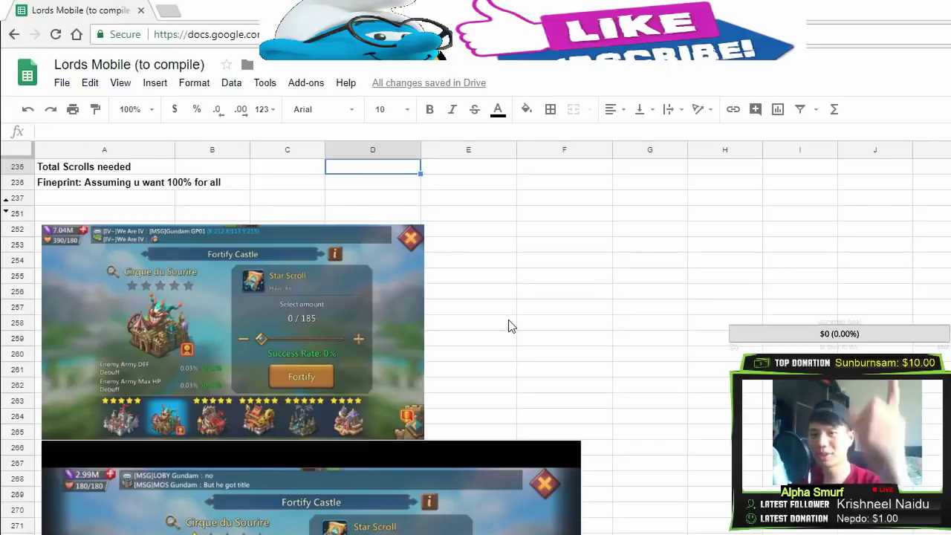
{"action": "scroll", "coordinate": [511, 326], "scroll_direction": "down", "scroll_amount": 2}
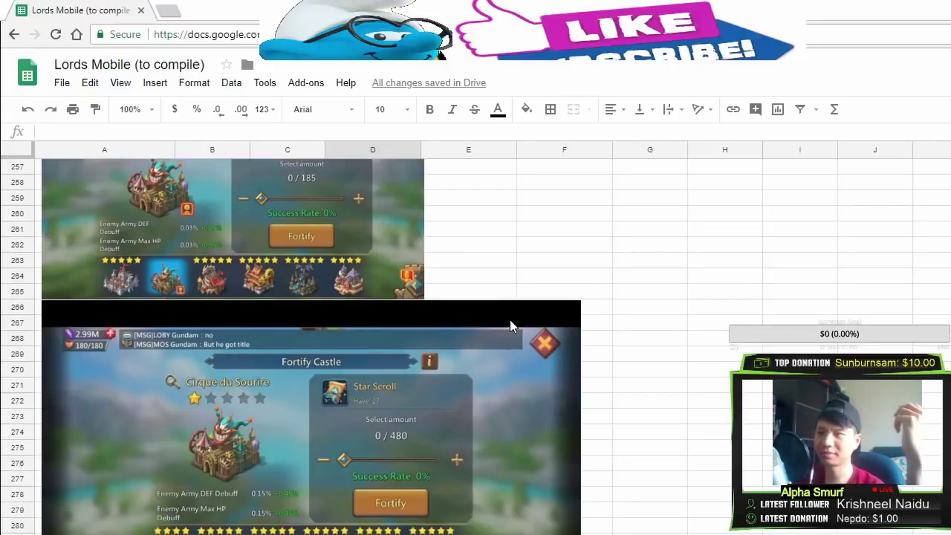
{"action": "scroll", "coordinate": [509, 326], "scroll_direction": "down", "scroll_amount": 3}
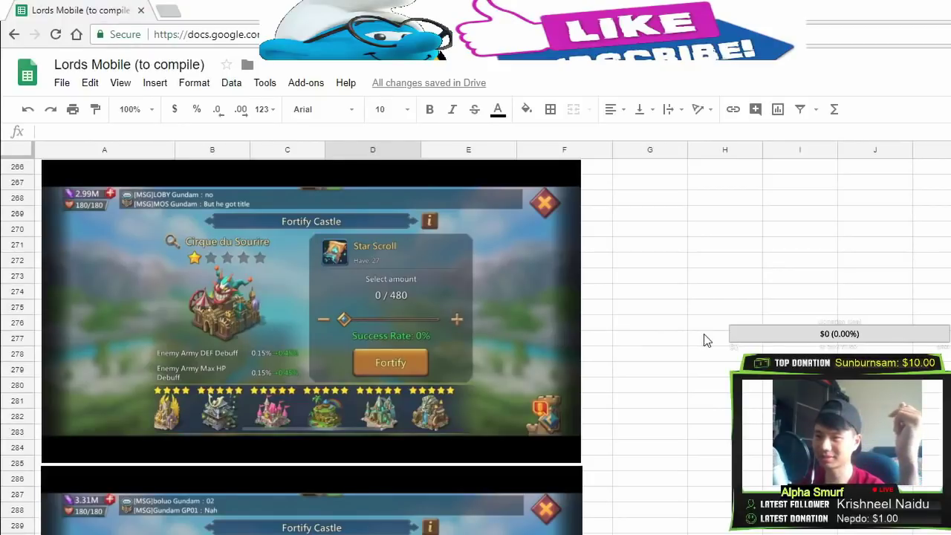
{"action": "scroll", "coordinate": [705, 339], "scroll_direction": "down", "scroll_amount": 3}
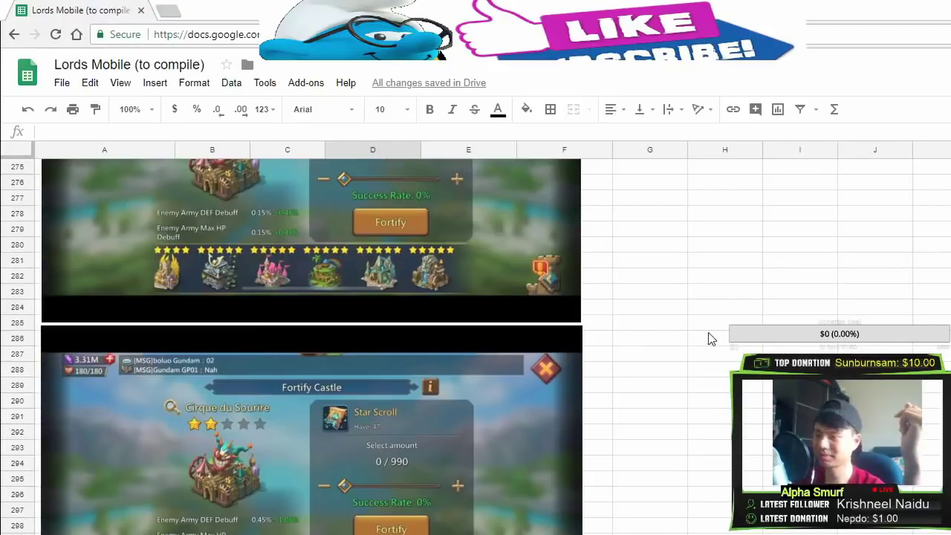
{"action": "left_click", "coordinate": [754, 461]}
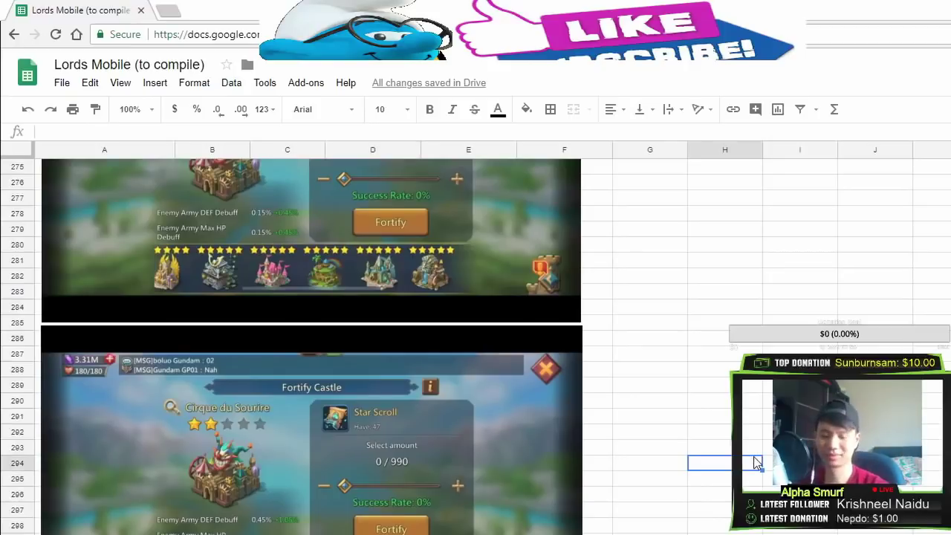
{"action": "key", "text": "Down"}
{"action": "key", "text": "Down"}
{"action": "key", "text": "Down"}
{"action": "key", "text": "Down"}
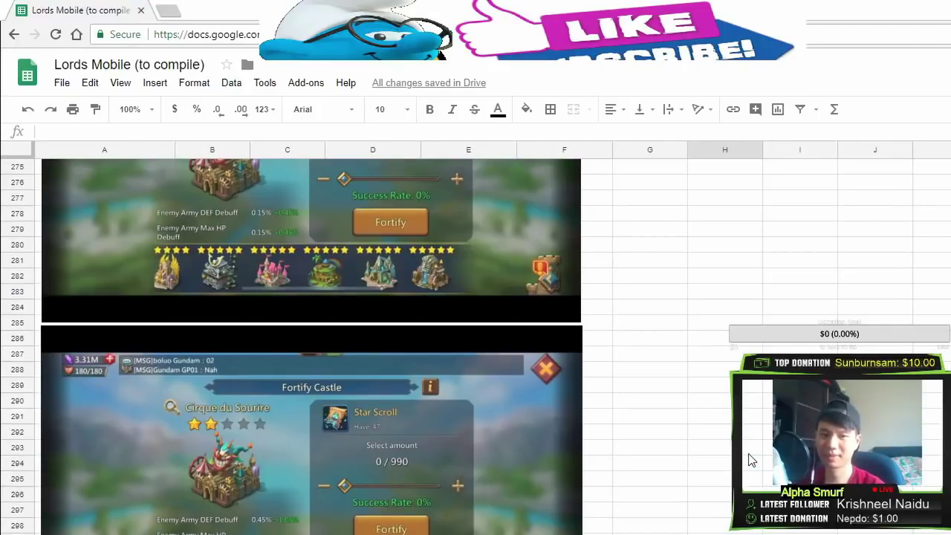
{"action": "scroll", "coordinate": [752, 460], "scroll_direction": "down", "scroll_amount": 2}
{"action": "scroll", "coordinate": [750, 457], "scroll_direction": "down", "scroll_amount": 2}
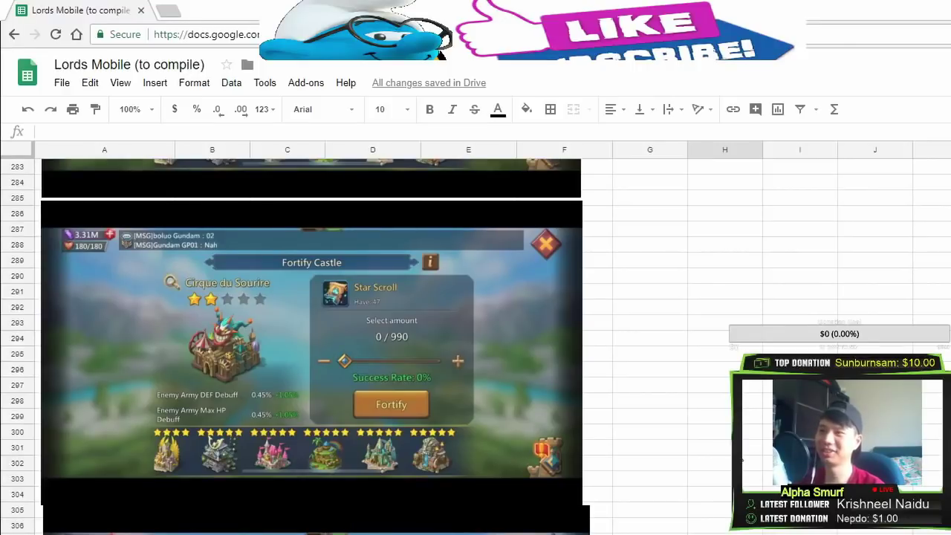
{"action": "scroll", "coordinate": [727, 466], "scroll_direction": "down", "scroll_amount": 5}
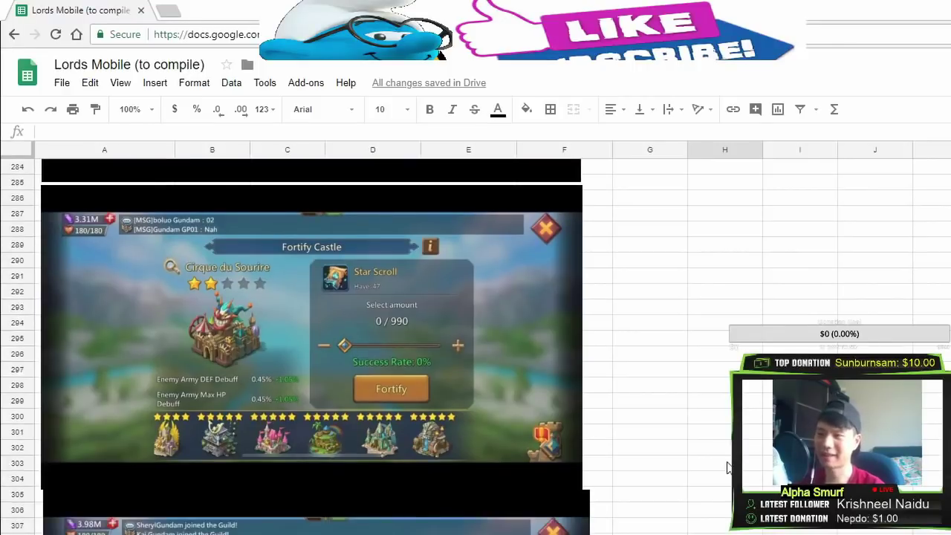
{"action": "scroll", "coordinate": [728, 466], "scroll_direction": "down", "scroll_amount": 6}
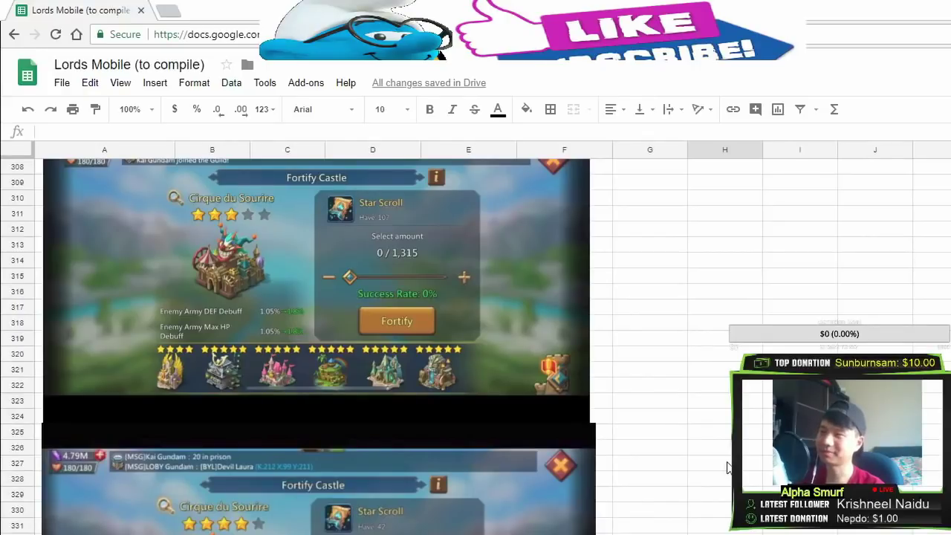
{"action": "scroll", "coordinate": [728, 466], "scroll_direction": "down", "scroll_amount": 5}
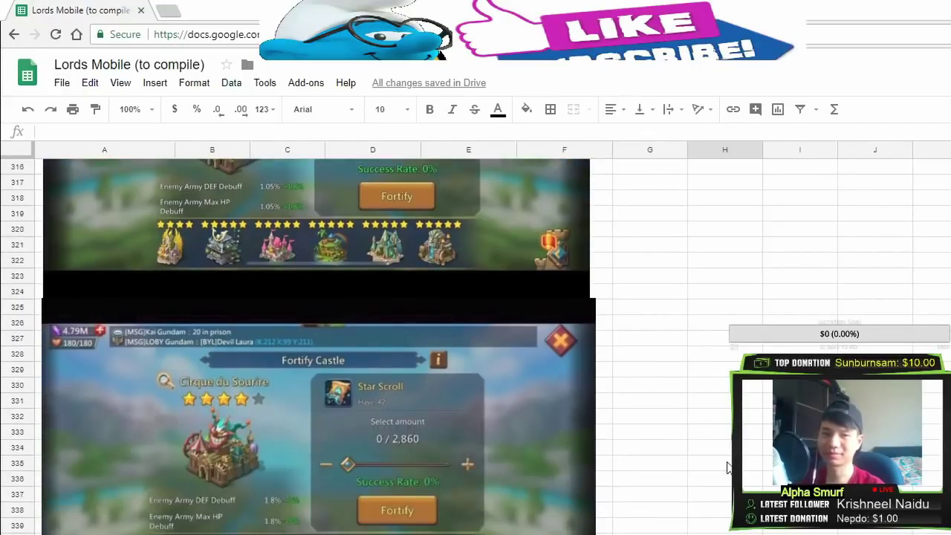
{"action": "scroll", "coordinate": [728, 466], "scroll_direction": "down", "scroll_amount": 1}
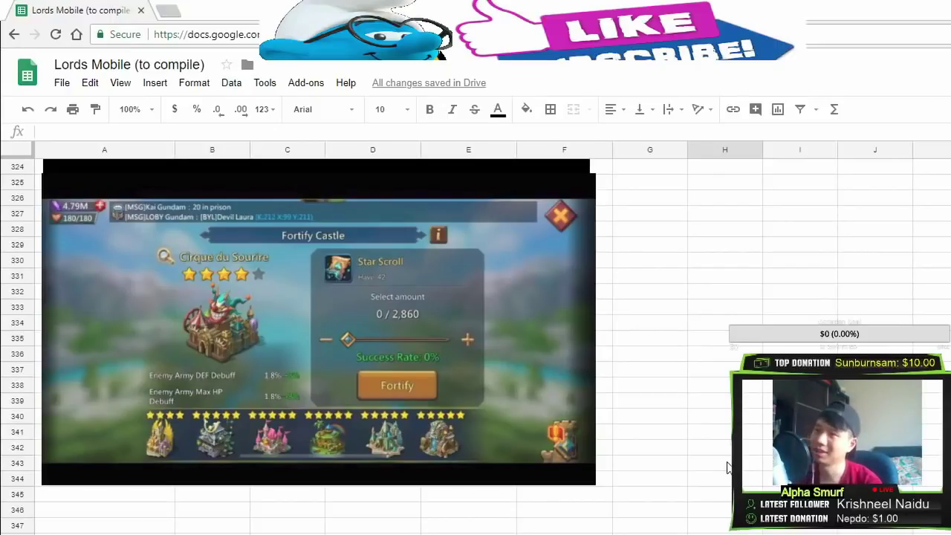
Switch to Lords Mobile, return from the might ranking to the turf view, and check the Events list
{"action": "key", "text": "alt+Tab"}
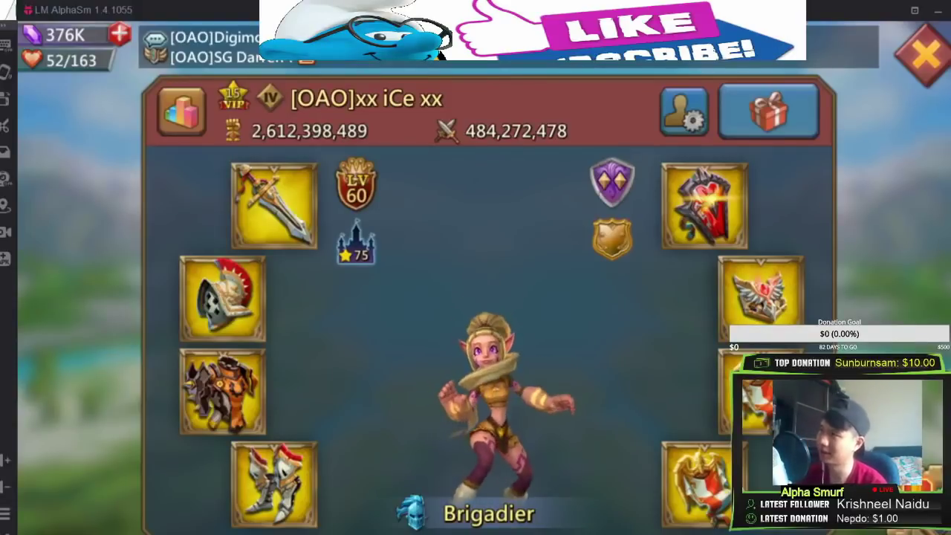
{"action": "left_click", "coordinate": [928, 67]}
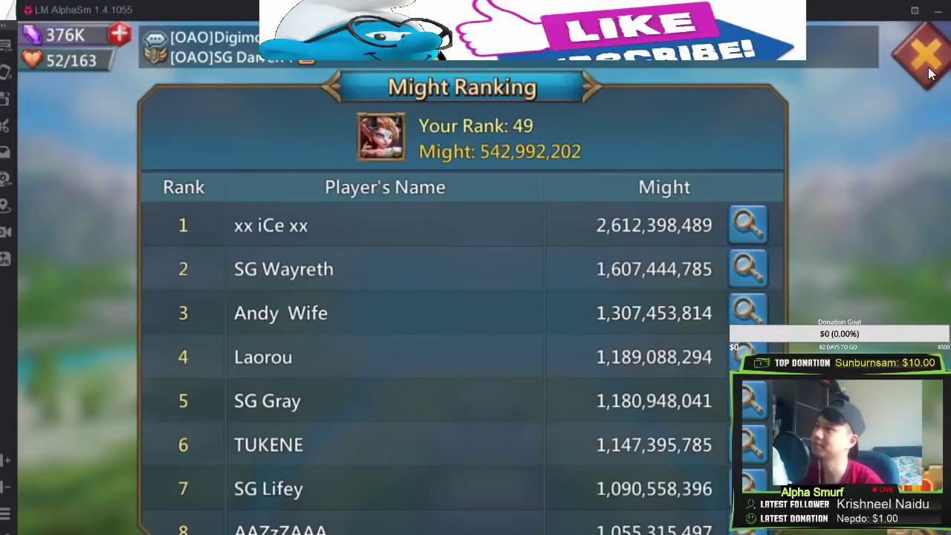
{"action": "left_click", "coordinate": [928, 67]}
{"action": "left_click", "coordinate": [928, 67]}
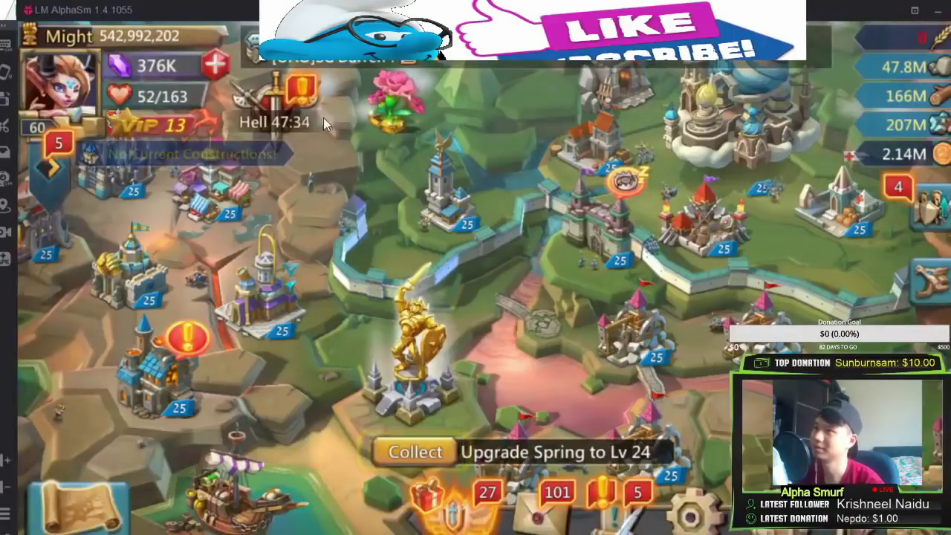
{"action": "left_click", "coordinate": [285, 100]}
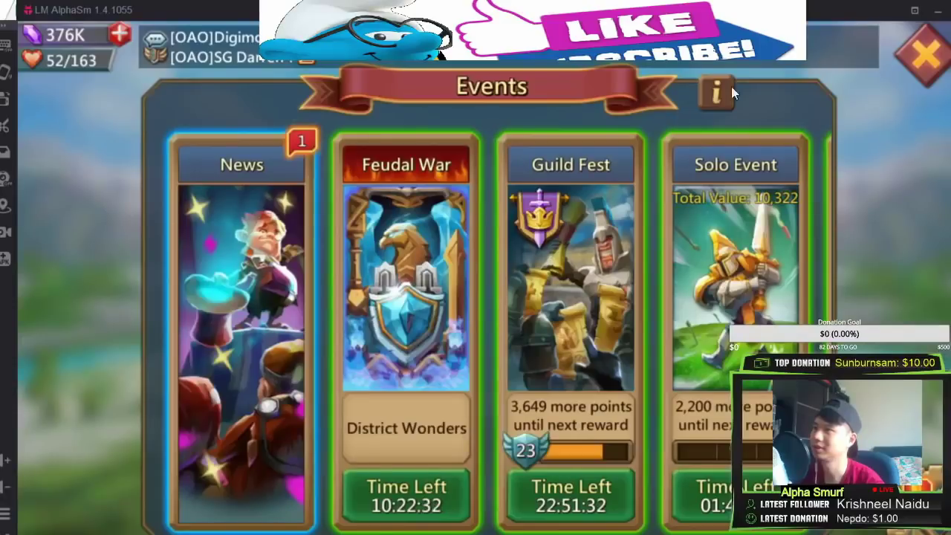
{"action": "left_click", "coordinate": [920, 72]}
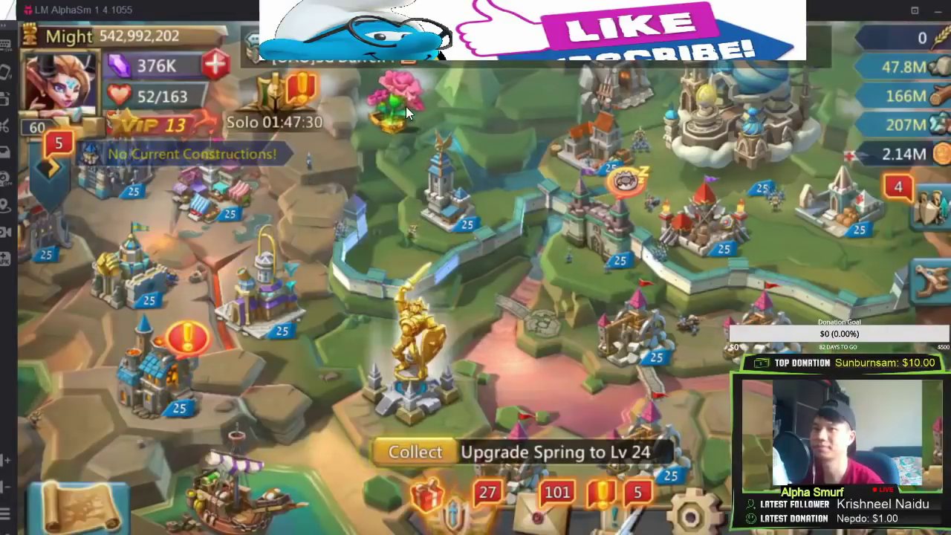
Open the in-game shop, browse the one-time offers and gem packs with their USD prices, and leave the shop
{"action": "left_click", "coordinate": [405, 106]}
{"action": "scroll", "coordinate": [424, 197], "scroll_direction": "down", "scroll_amount": 10}
{"action": "scroll", "coordinate": [595, 341], "scroll_direction": "down", "scroll_amount": 10}
{"action": "scroll", "coordinate": [617, 356], "scroll_direction": "down", "scroll_amount": 15}
{"action": "scroll", "coordinate": [672, 258], "scroll_direction": "down", "scroll_amount": 10}
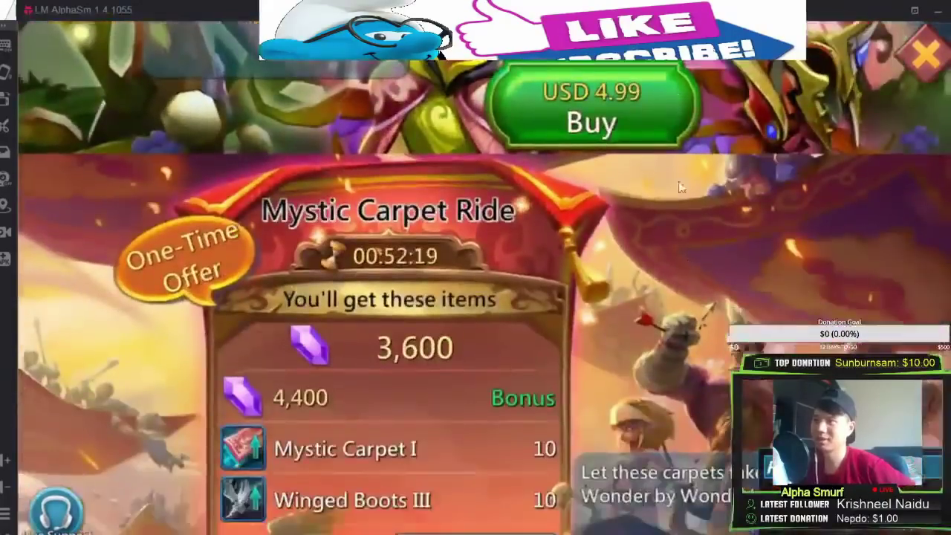
{"action": "scroll", "coordinate": [681, 187], "scroll_direction": "down", "scroll_amount": 12}
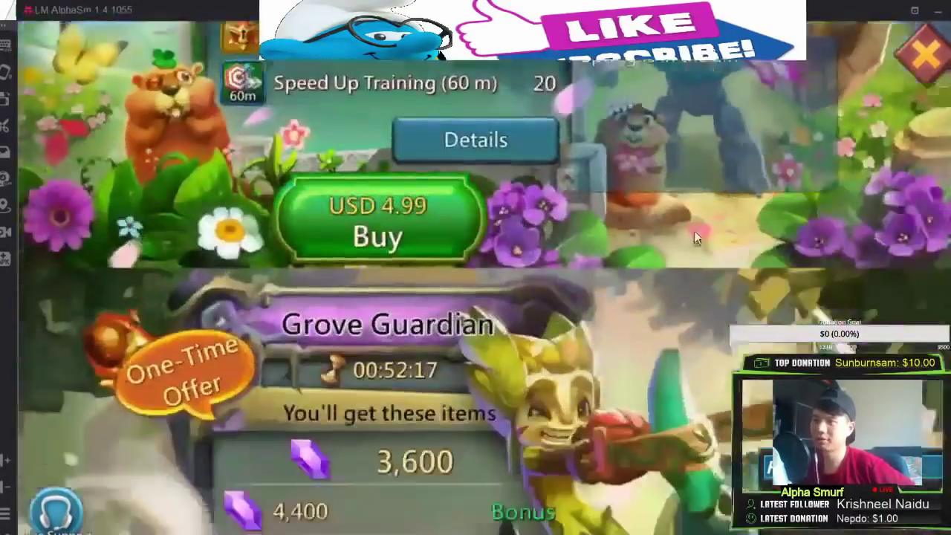
{"action": "scroll", "coordinate": [693, 230], "scroll_direction": "down", "scroll_amount": 10}
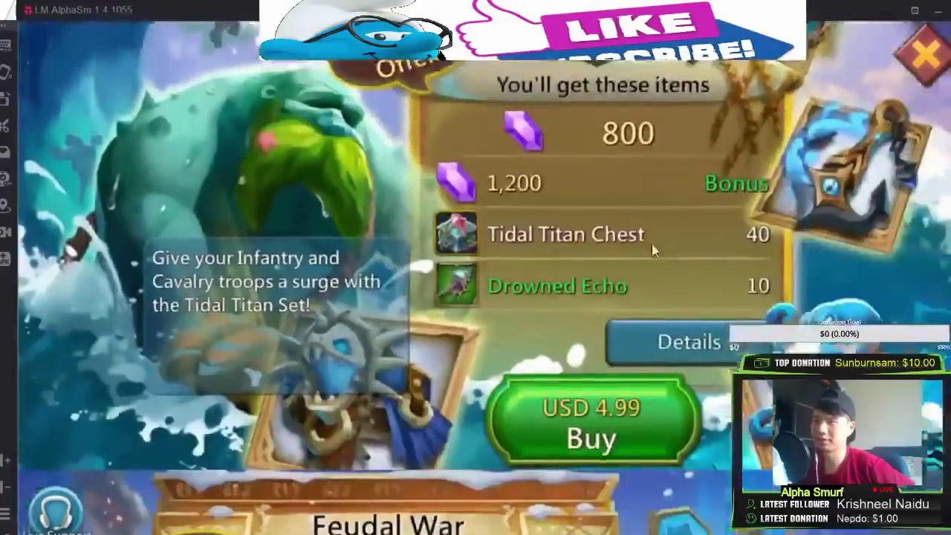
{"action": "scroll", "coordinate": [652, 251], "scroll_direction": "down", "scroll_amount": 10}
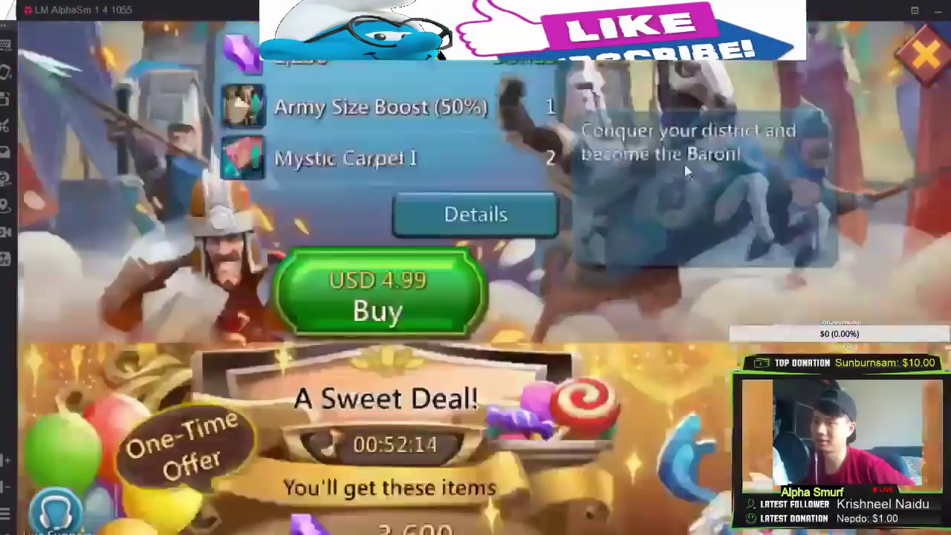
{"action": "scroll", "coordinate": [687, 172], "scroll_direction": "down", "scroll_amount": 10}
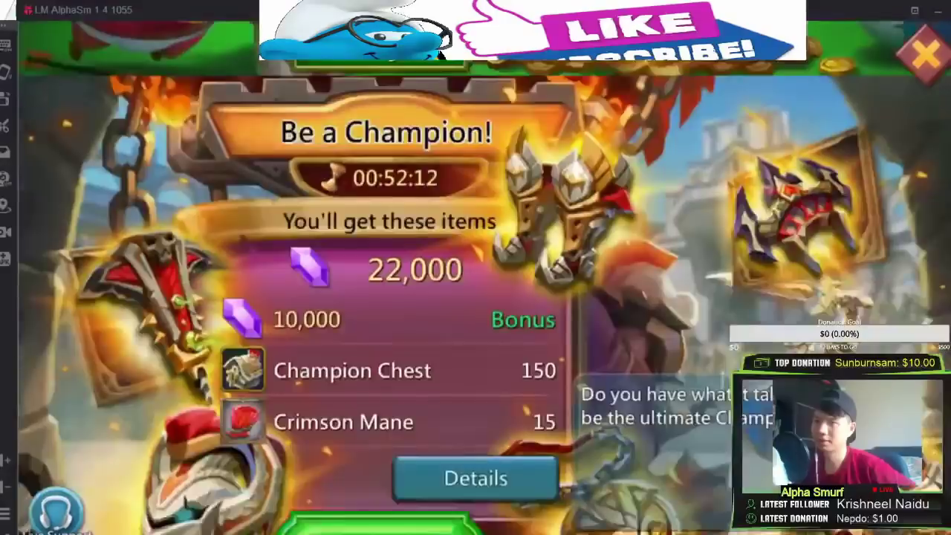
{"action": "scroll", "coordinate": [680, 184], "scroll_direction": "down", "scroll_amount": 10}
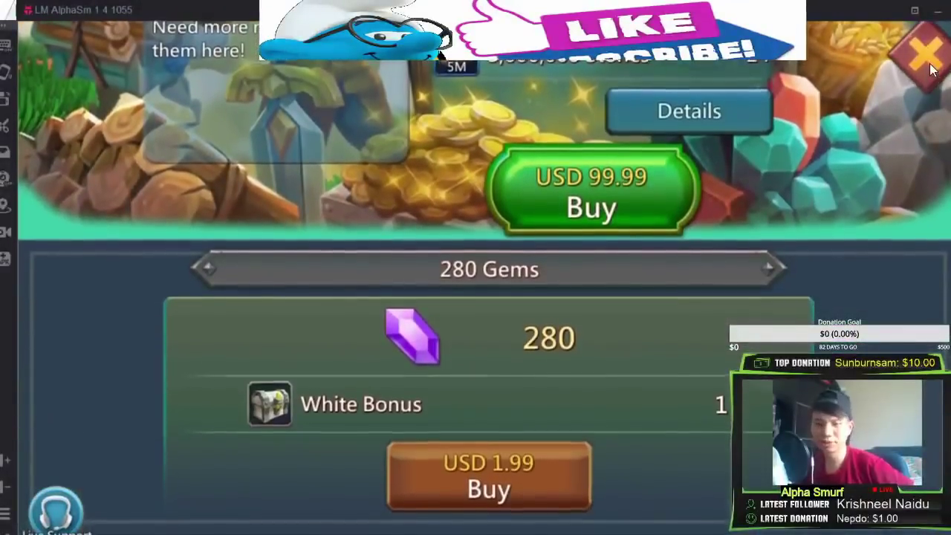
{"action": "left_click", "coordinate": [925, 56]}
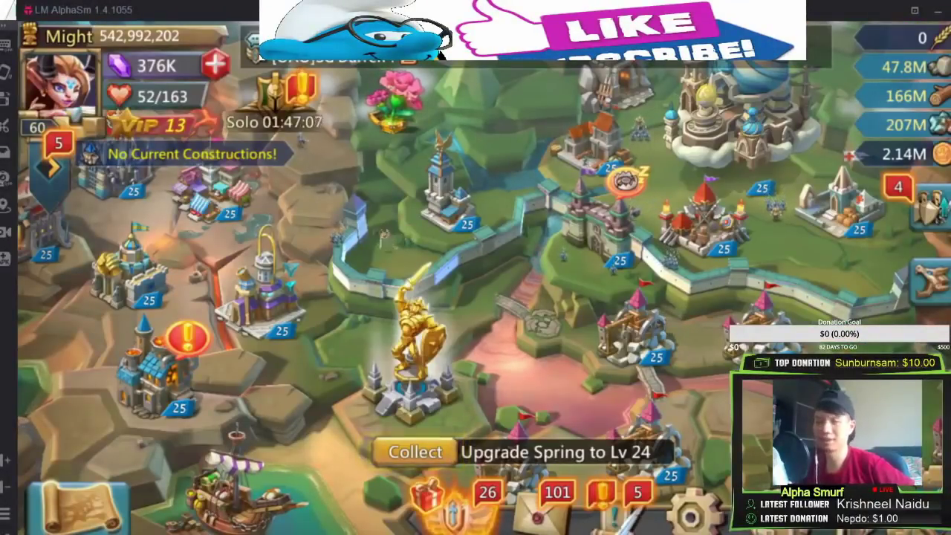
Switch back to the spreadsheet and unhide the rows between 237 and 251 under the Total Scrolls needed heading
{"action": "key", "text": "alt+Tab"}
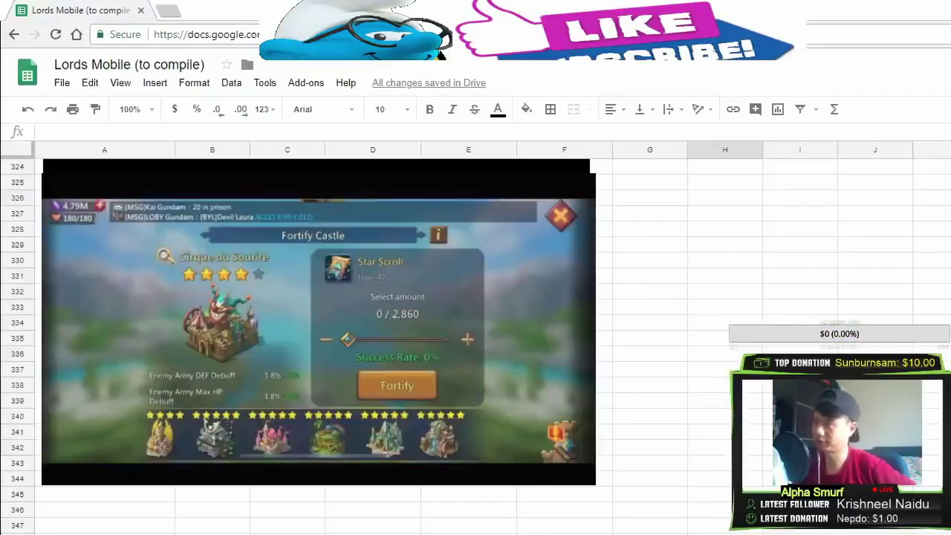
{"action": "scroll", "coordinate": [505, 304], "scroll_direction": "up", "scroll_amount": 5}
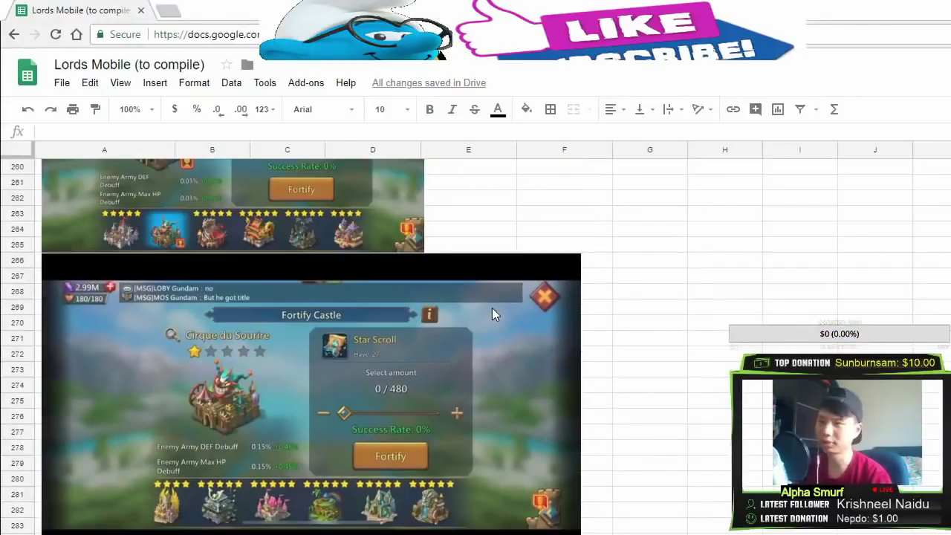
{"action": "scroll", "coordinate": [493, 309], "scroll_direction": "up", "scroll_amount": 5}
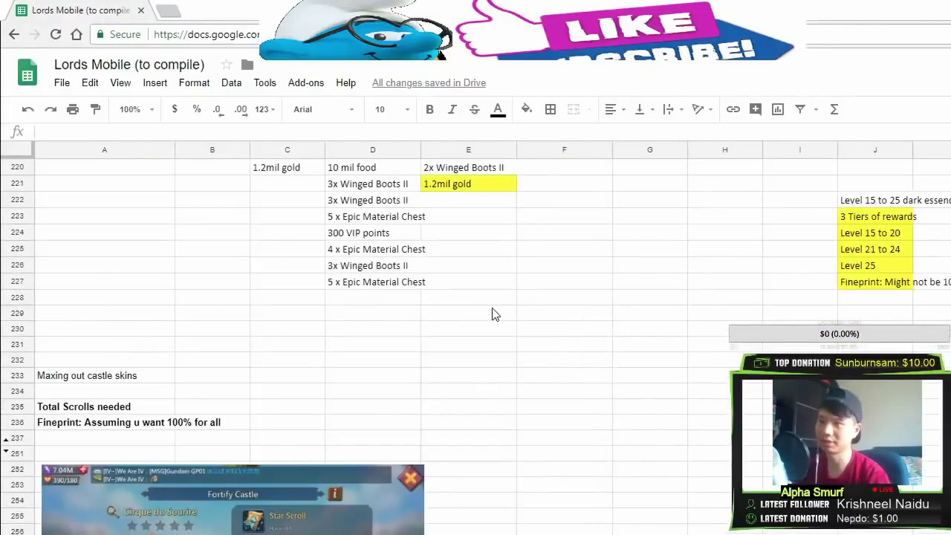
{"action": "left_click_drag", "start_coordinate": [11, 458], "coordinate": [13, 438]}
{"action": "right_click", "coordinate": [13, 439]}
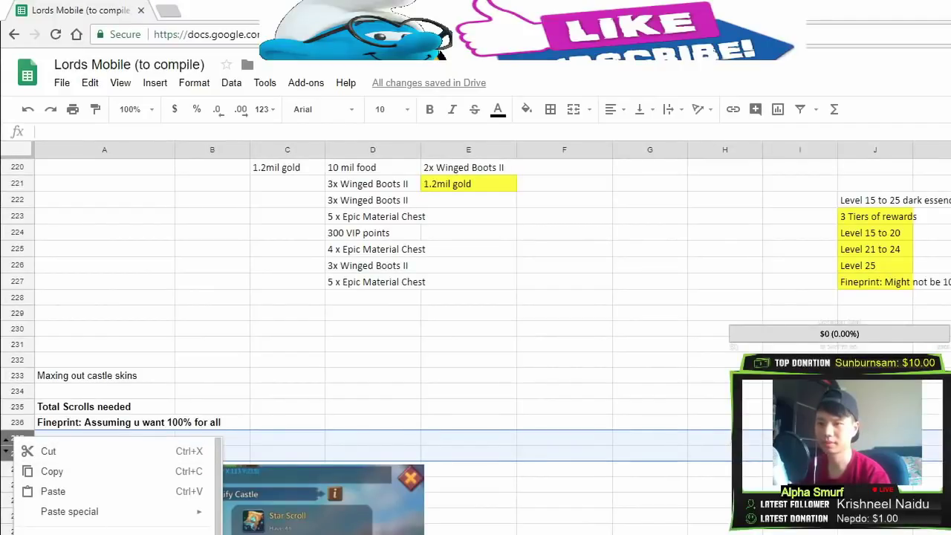
{"action": "left_click", "coordinate": [74, 531]}
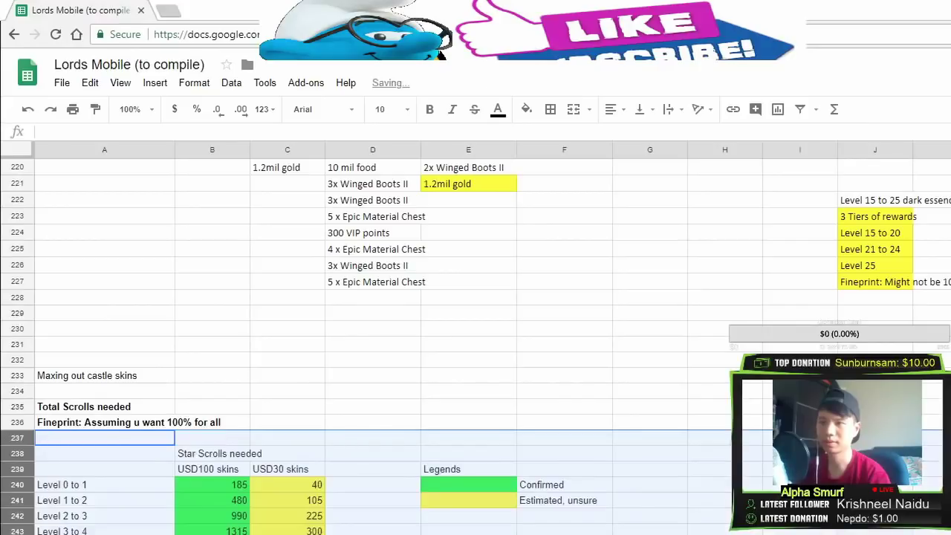
Highlight the total scrolls needed for USD100 skins in cell B245 with a red fill
{"action": "left_click", "coordinate": [372, 531]}
{"action": "scroll", "coordinate": [303, 463], "scroll_direction": "down", "scroll_amount": 2}
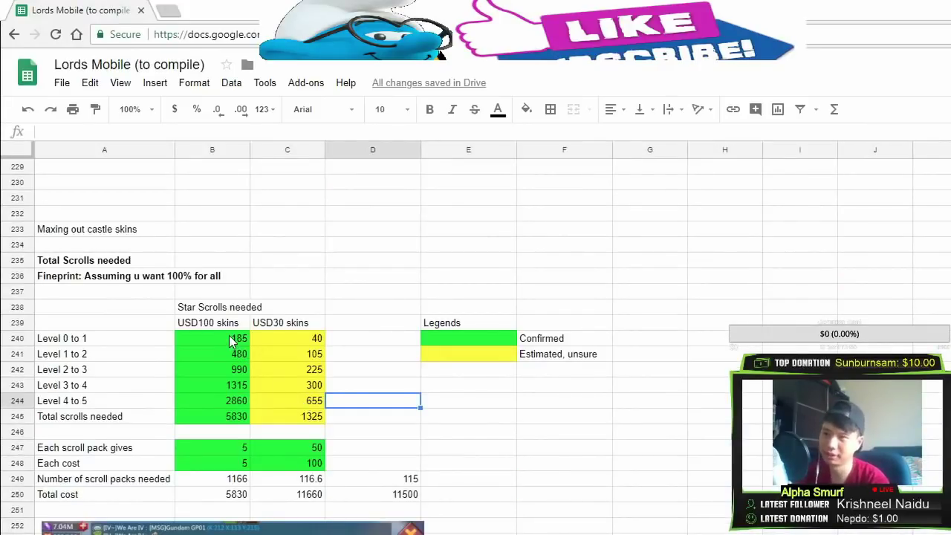
{"action": "left_click", "coordinate": [236, 417]}
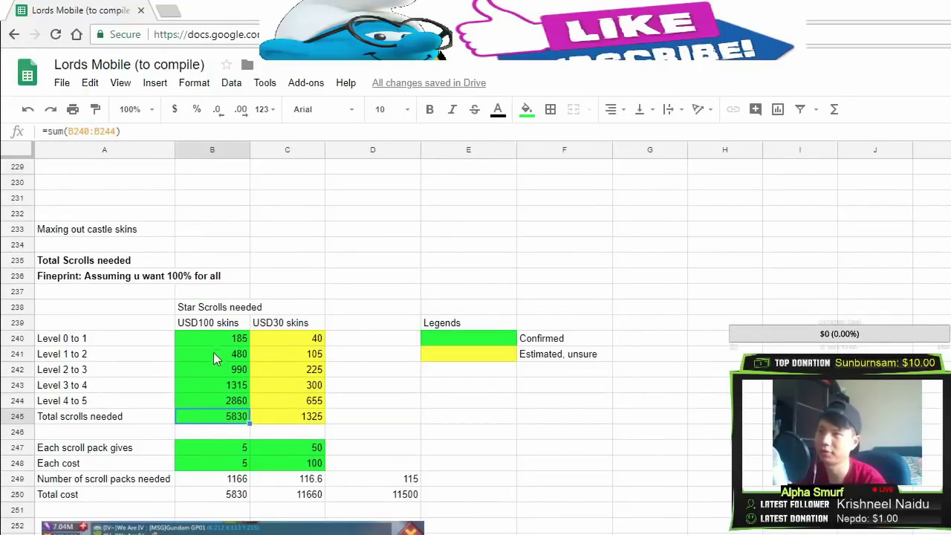
{"action": "left_click_drag", "start_coordinate": [212, 337], "coordinate": [353, 473]}
{"action": "left_click", "coordinate": [228, 421]}
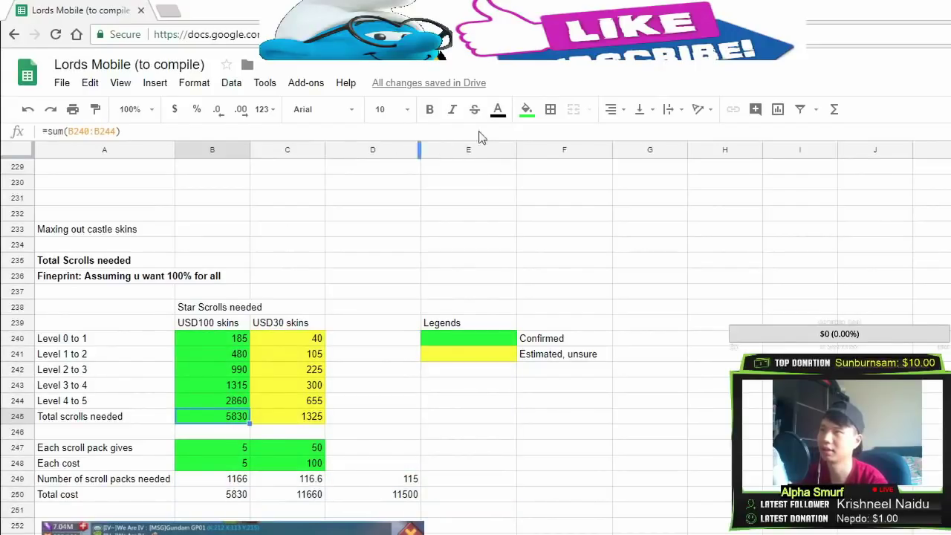
{"action": "left_click", "coordinate": [526, 110]}
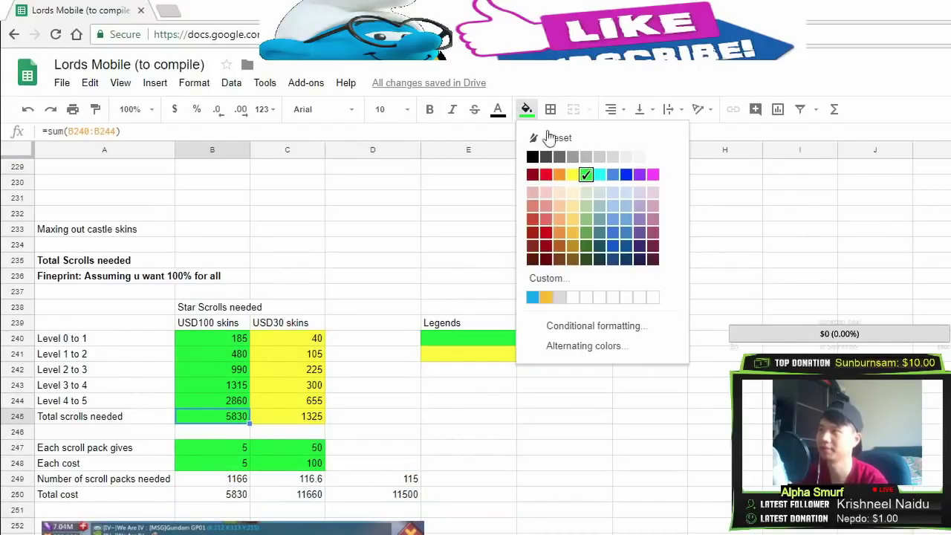
{"action": "left_click", "coordinate": [546, 176]}
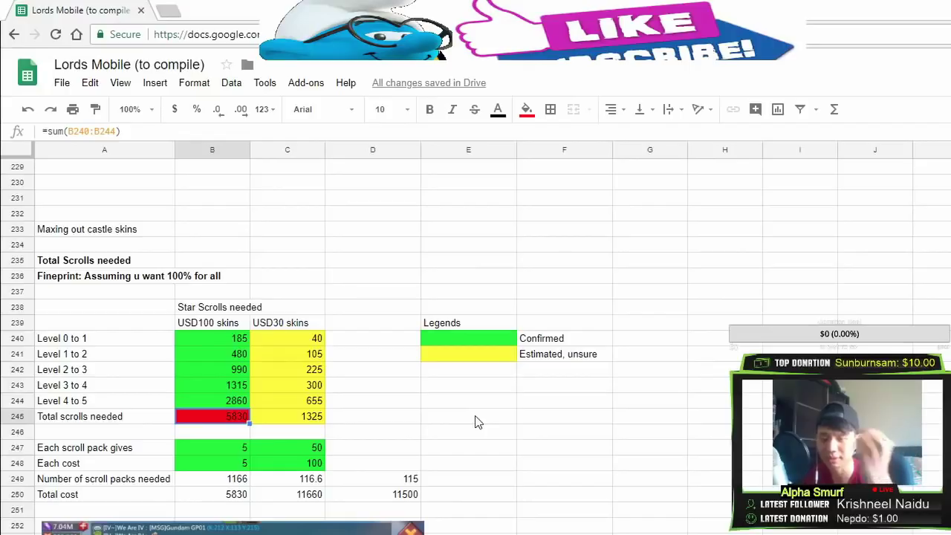
Fill cells C247:C250, from each scroll pack's contents down to the total cost, with red
{"action": "key", "text": "Down"}
{"action": "key", "text": "Down"}
{"action": "key", "text": "Down"}
{"action": "key", "text": "Down"}
{"action": "key", "text": "Down"}
{"action": "key", "text": "Down"}
{"action": "key", "text": "Down"}
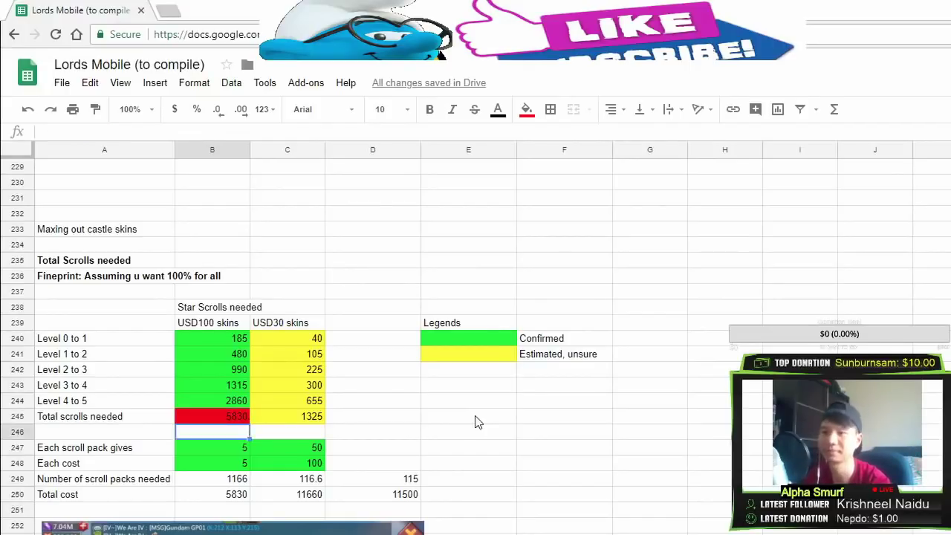
{"action": "key", "text": "Down"}
{"action": "key", "text": "Down"}
{"action": "key", "text": "Down"}
{"action": "key", "text": "Down"}
{"action": "key", "text": "Down"}
{"action": "key", "text": "Down"}
{"action": "key", "text": "Down"}
{"action": "key", "text": "Down"}
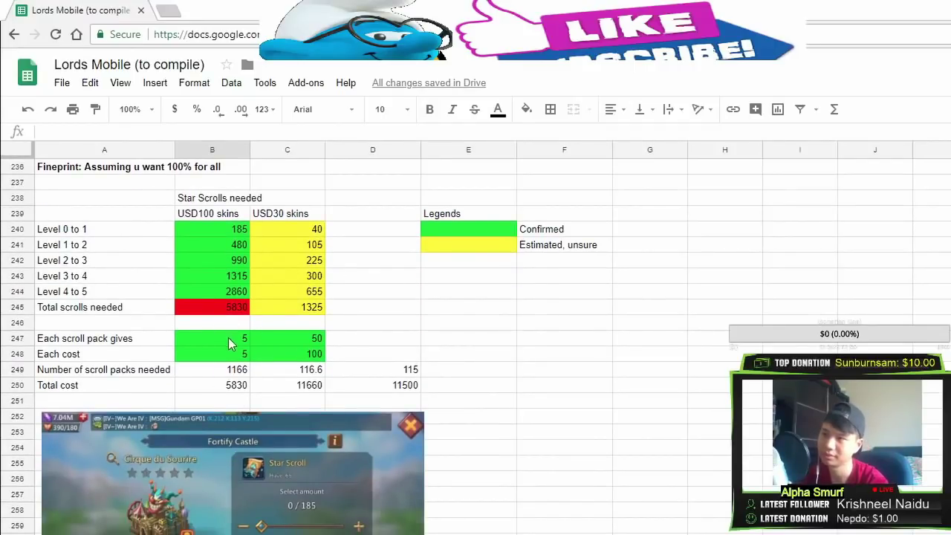
{"action": "left_click_drag", "start_coordinate": [308, 340], "coordinate": [311, 385]}
{"action": "left_click", "coordinate": [526, 109]}
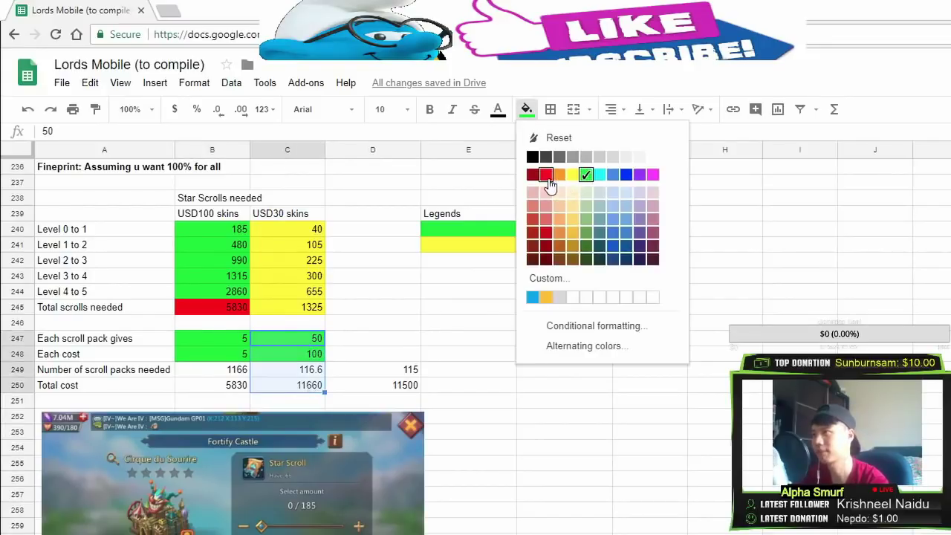
{"action": "left_click", "coordinate": [546, 176]}
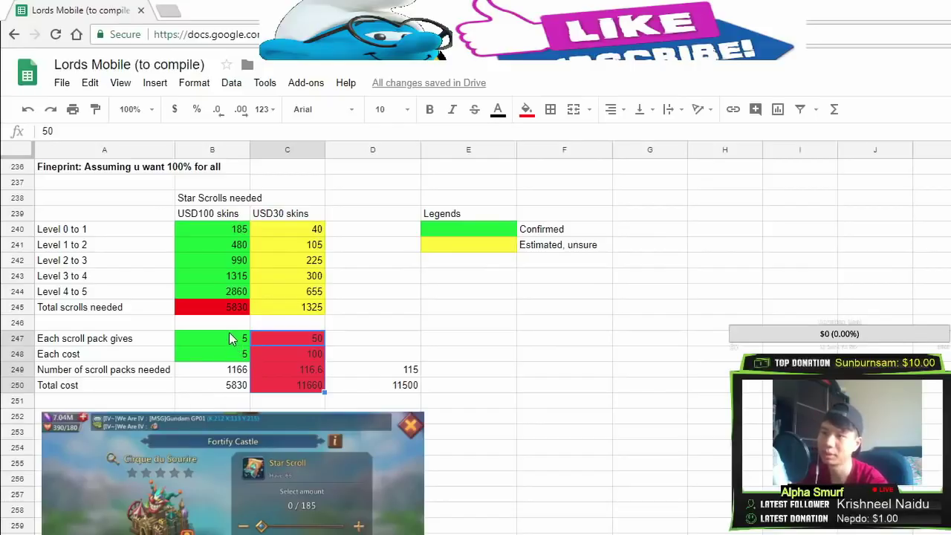
Review the scroll pack sizes and costs, the total scrolls formula in B245 and the number-of-packs formula in C249
{"action": "left_click_drag", "start_coordinate": [229, 335], "coordinate": [234, 385]}
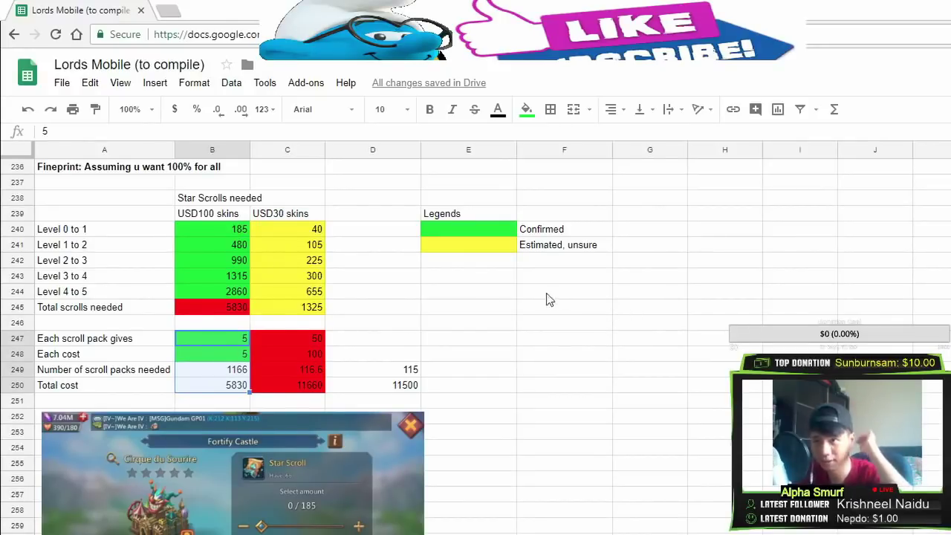
{"action": "left_click", "coordinate": [233, 312]}
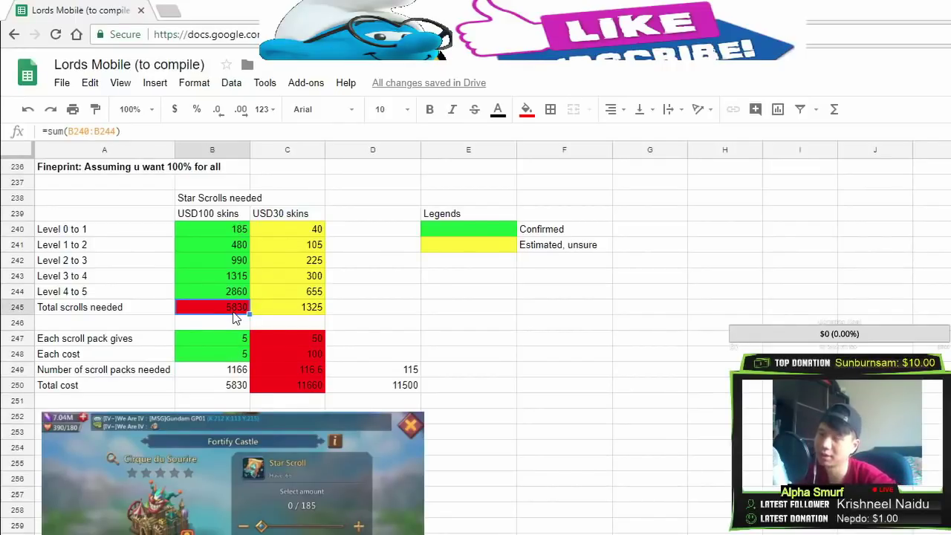
{"action": "left_click", "coordinate": [302, 339]}
{"action": "left_click", "coordinate": [301, 358]}
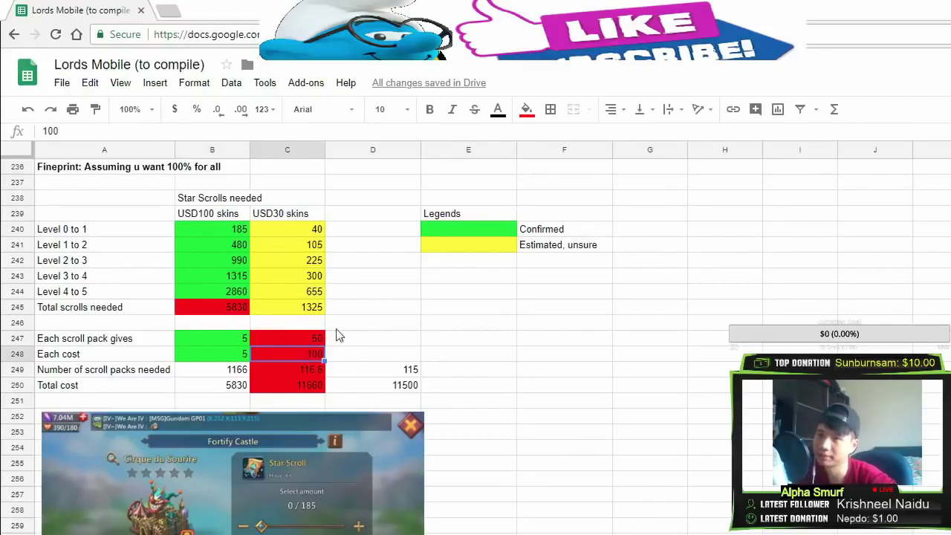
{"action": "left_click", "coordinate": [308, 338]}
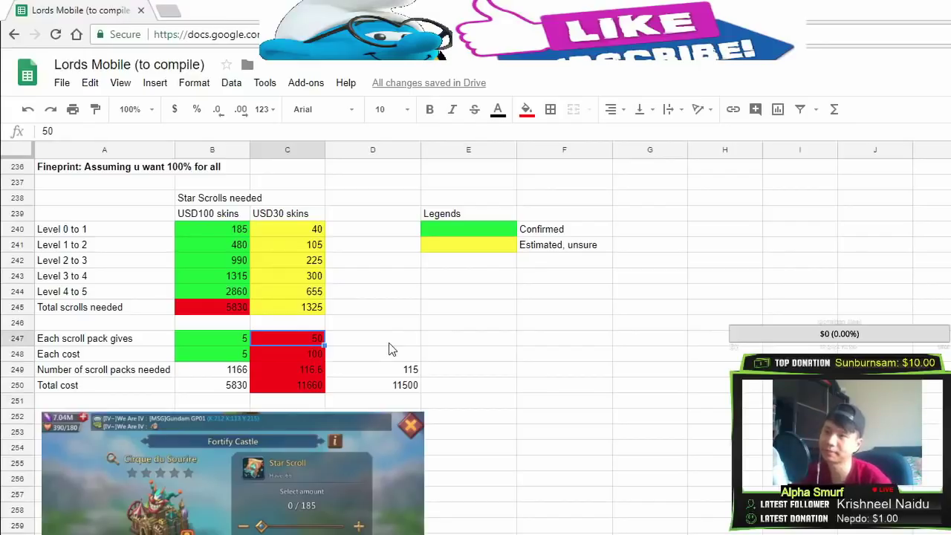
{"action": "left_click", "coordinate": [299, 366]}
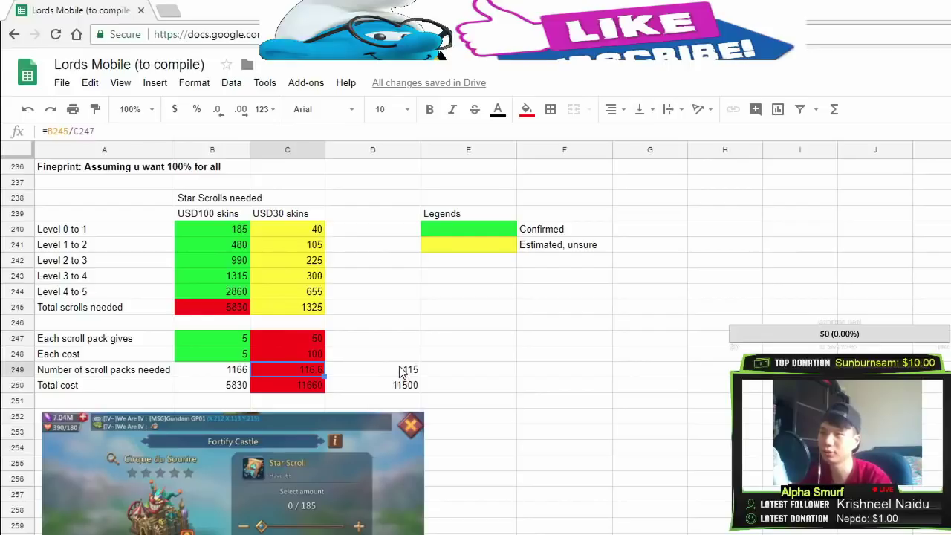
{"action": "key", "text": "F2"}
{"action": "key", "text": "Escape"}
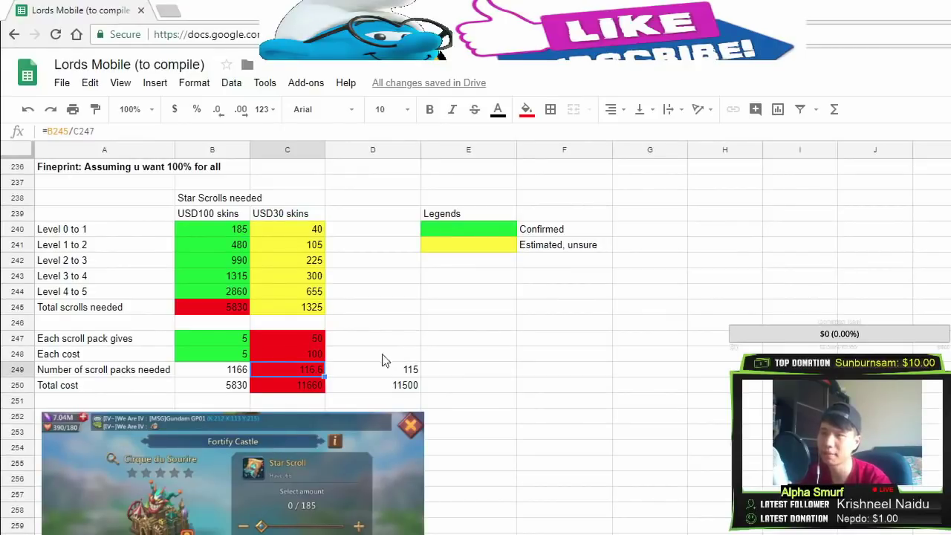
Change the fill of cells C247:C250 to white
{"action": "left_click_drag", "start_coordinate": [304, 334], "coordinate": [309, 384]}
{"action": "left_click", "coordinate": [526, 109]}
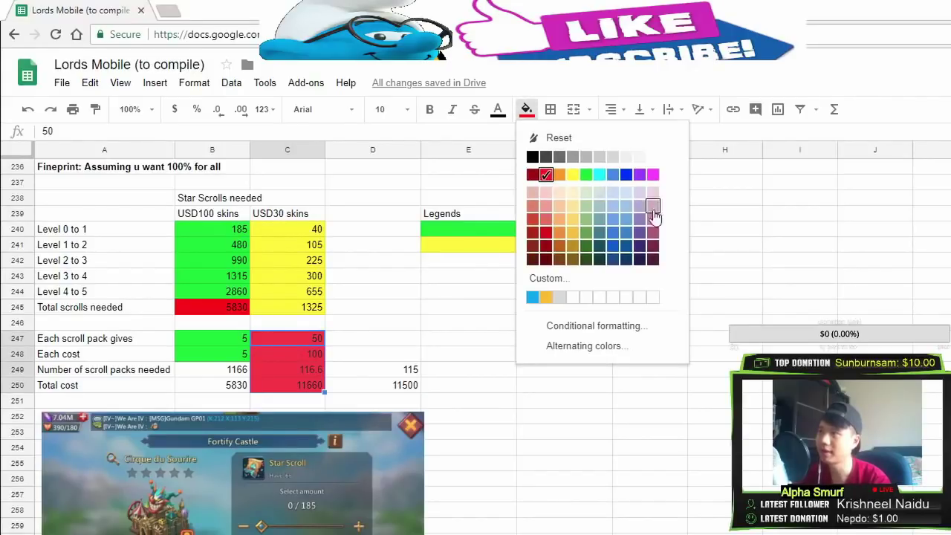
{"action": "left_click", "coordinate": [654, 297]}
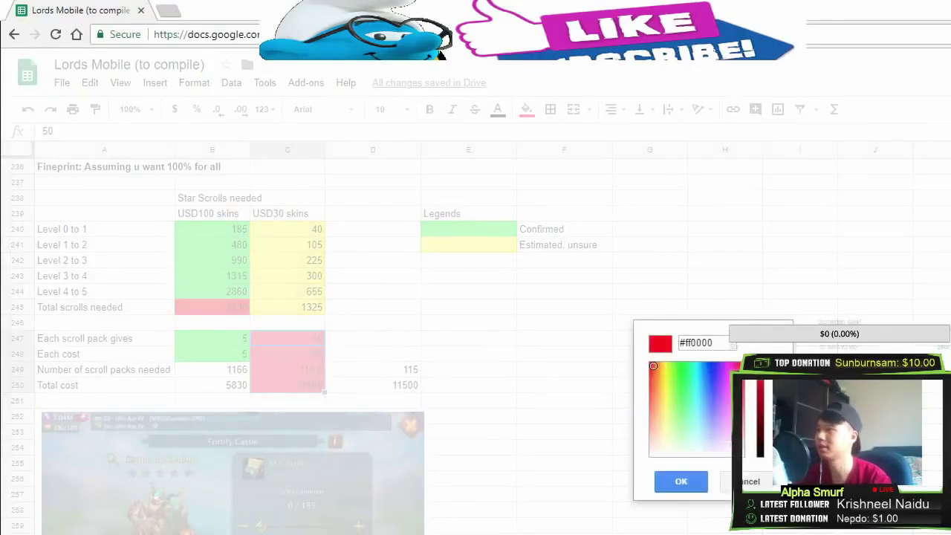
{"action": "left_click", "coordinate": [702, 481]}
{"action": "left_click", "coordinate": [526, 111]}
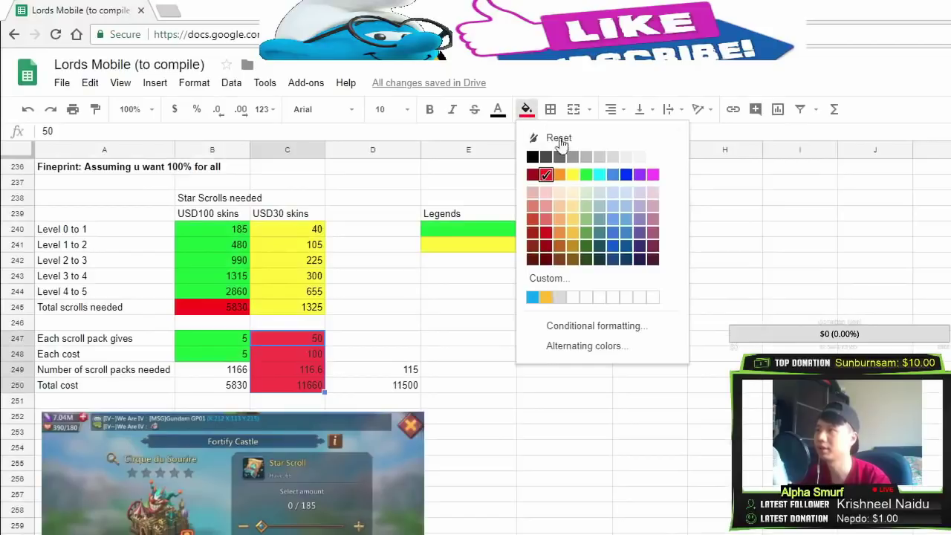
{"action": "left_click", "coordinate": [653, 156]}
{"action": "left_click", "coordinate": [462, 339]}
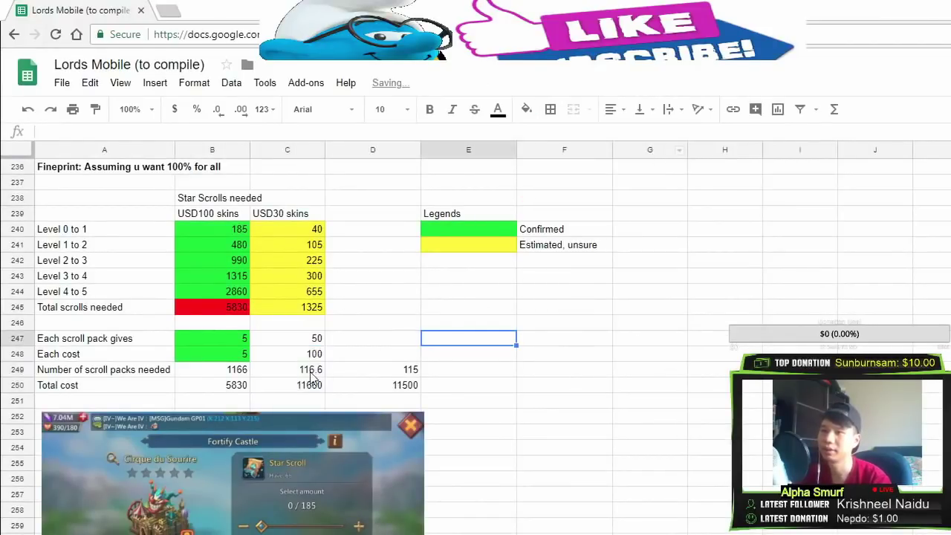
Highlight the number of scroll packs needed in C249 and the total cost in C250 with a red fill
{"action": "left_click", "coordinate": [308, 369]}
{"action": "left_click", "coordinate": [526, 109]}
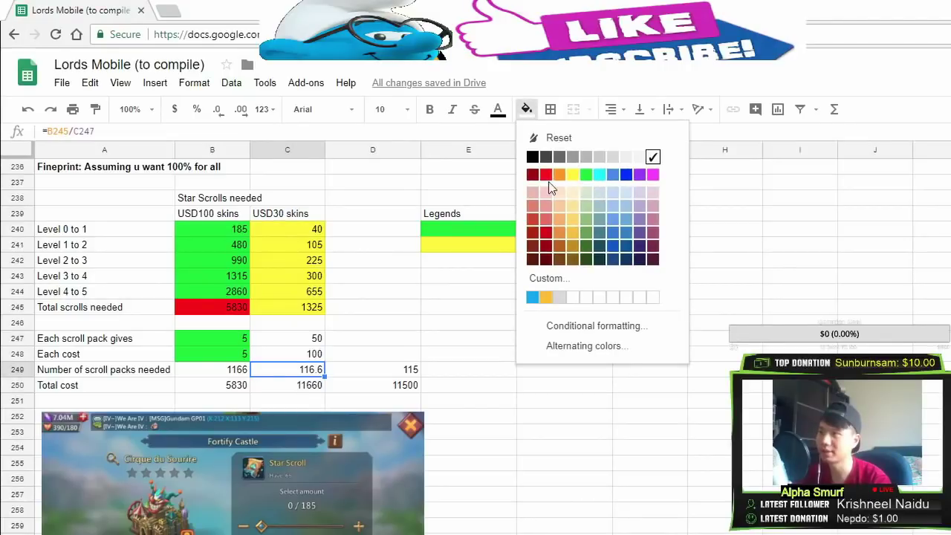
{"action": "left_click", "coordinate": [546, 176]}
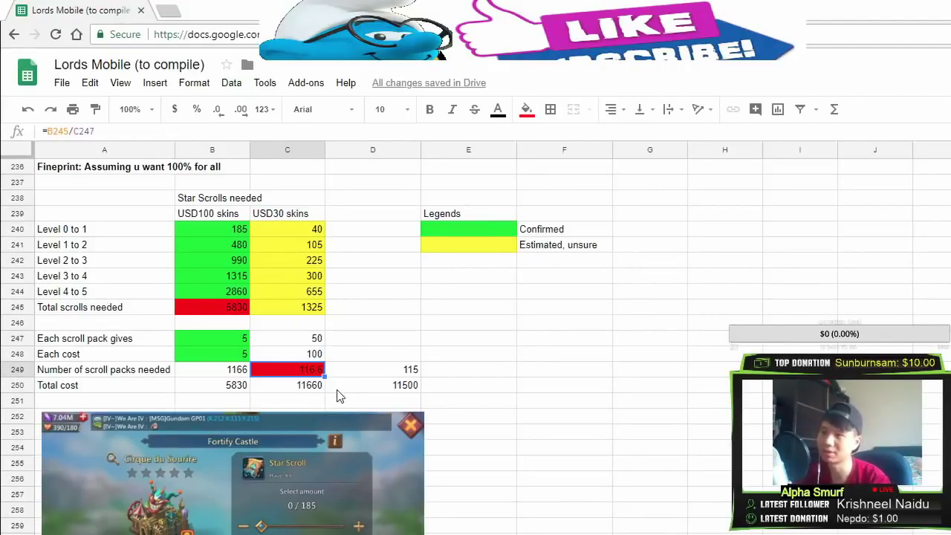
{"action": "left_click", "coordinate": [315, 392]}
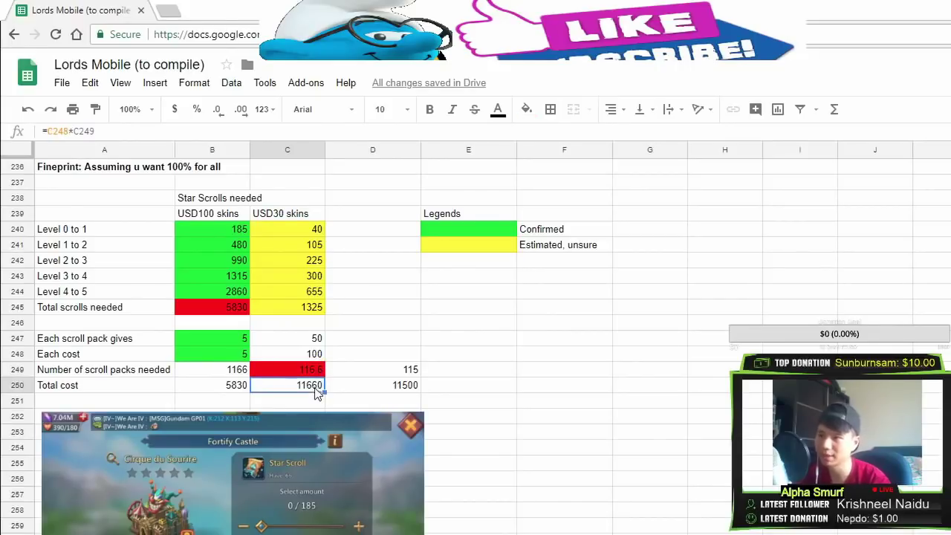
{"action": "left_click", "coordinate": [526, 110]}
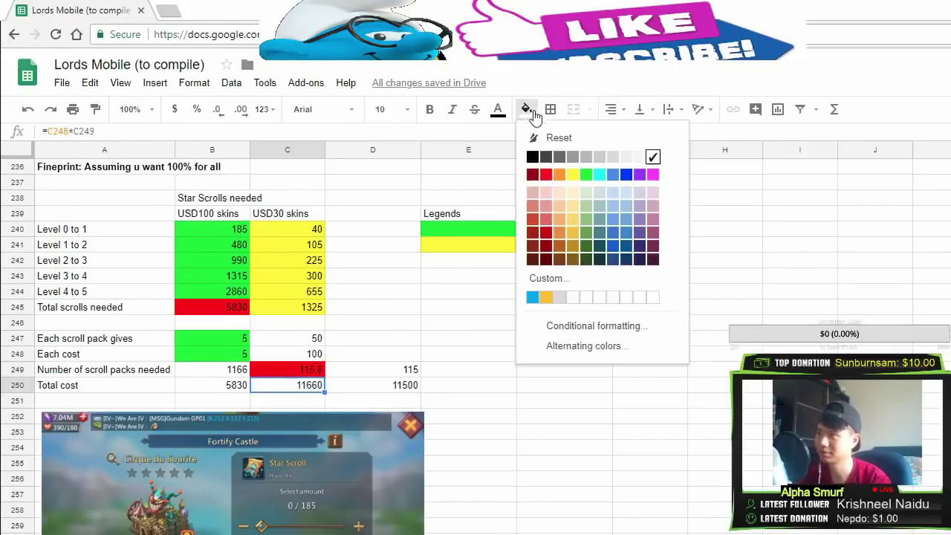
{"action": "left_click", "coordinate": [551, 171]}
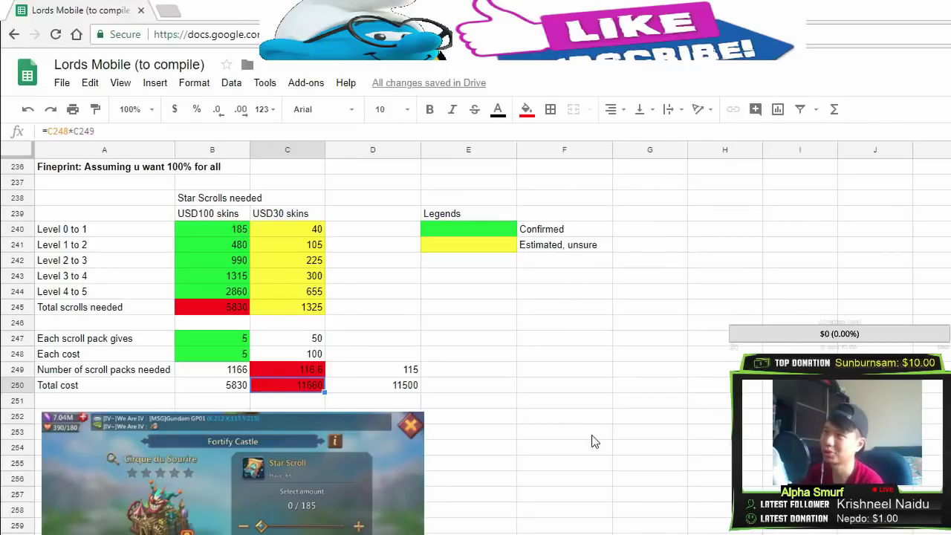
Format the total cost in C250 as a number with a thousands separator and no decimals
{"action": "left_click", "coordinate": [263, 109]}
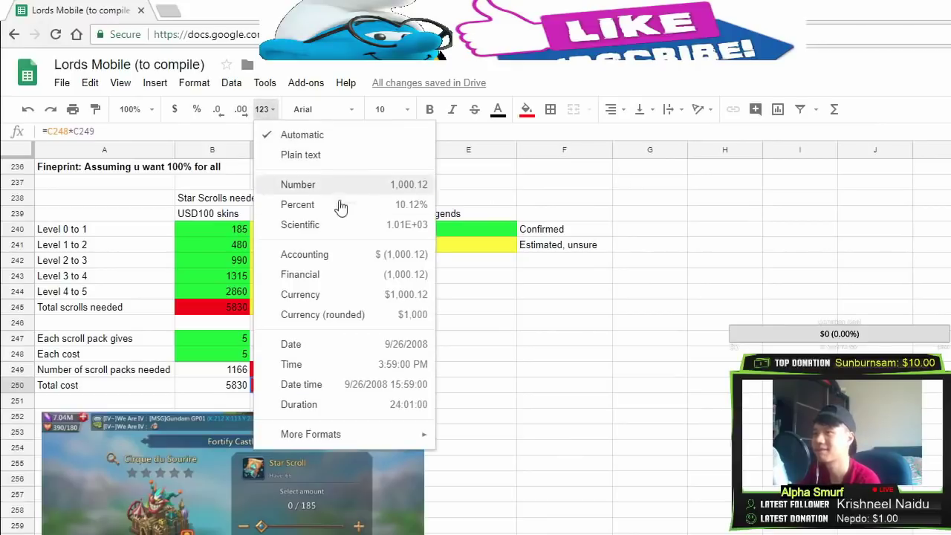
{"action": "left_click", "coordinate": [289, 154]}
{"action": "left_click", "coordinate": [217, 109]}
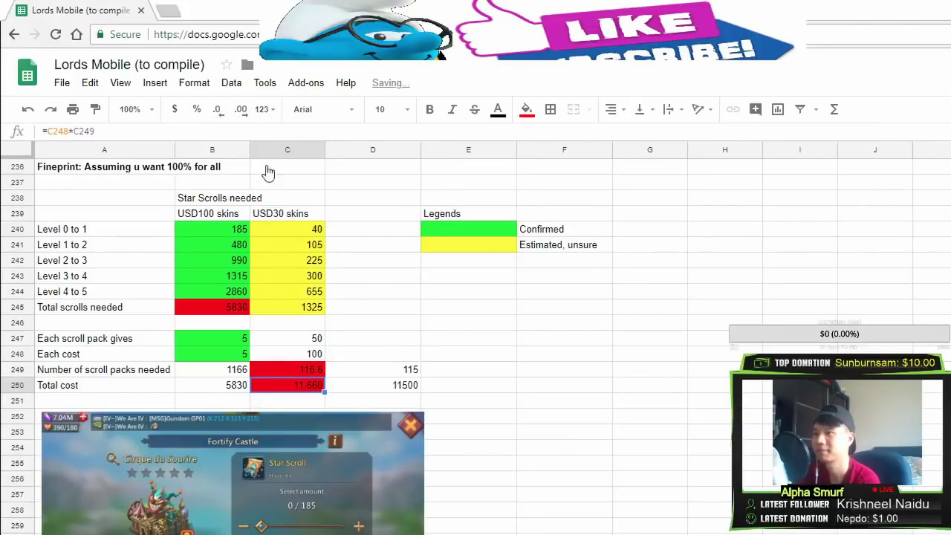